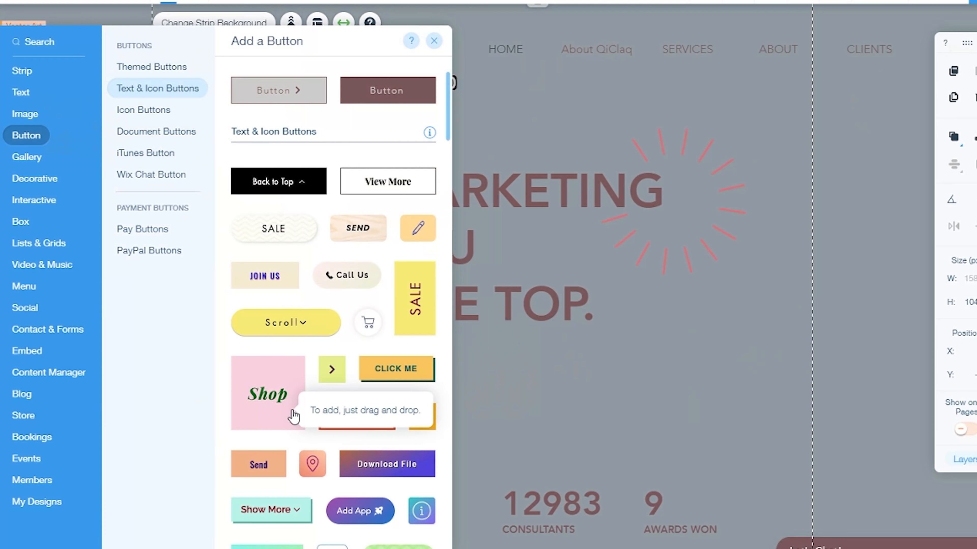
# - Add the pink Shop button from the Text & Icon Buttons to the page's hero strip
pyautogui.moveTo(298, 408); pyautogui.dragTo(654, 364)
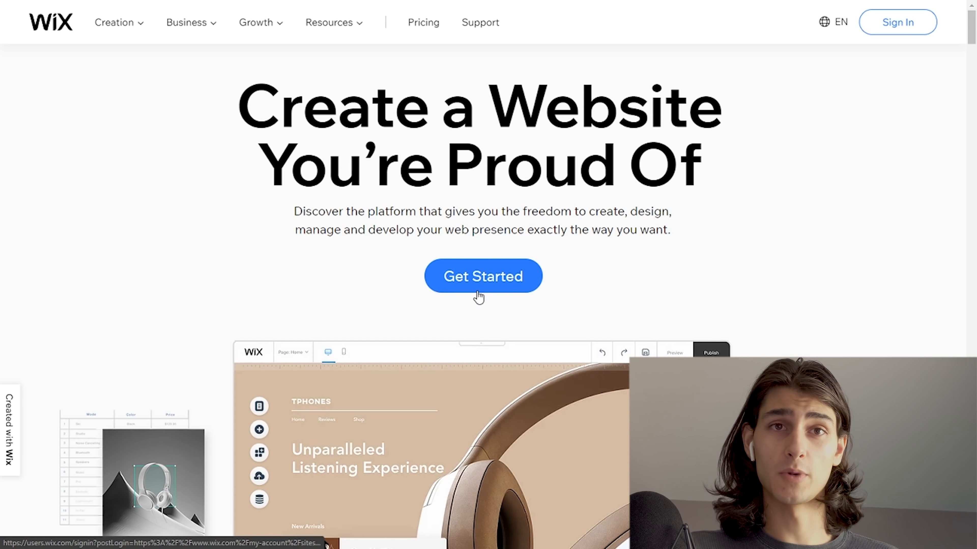
# - Log in to the Wix account with the saved account e-mail and password
pyautogui.click(917, 25)
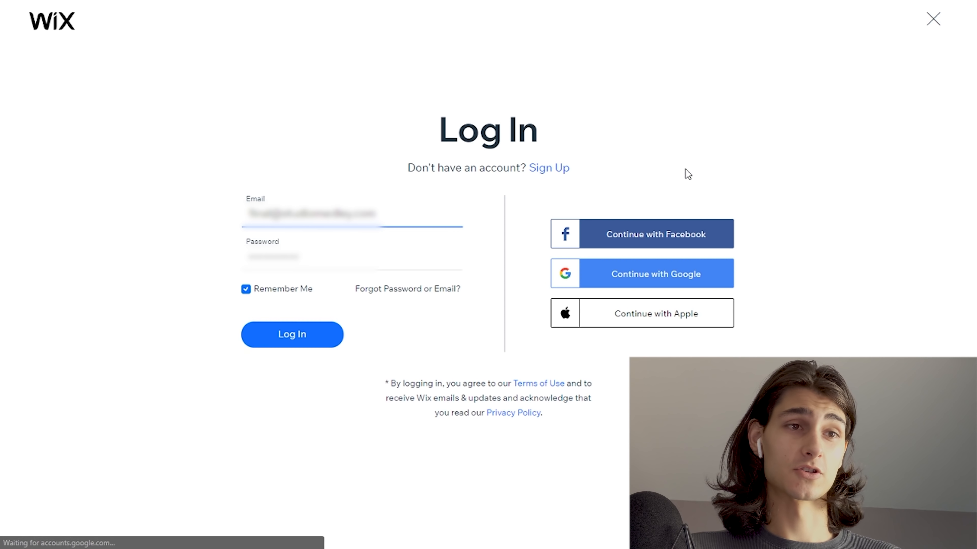
pyautogui.click(560, 169)
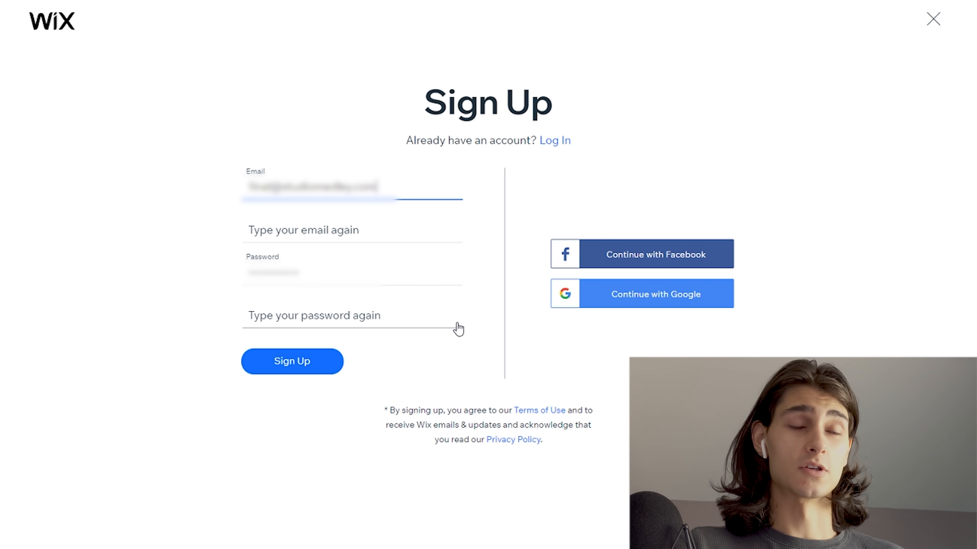
pyautogui.click(554, 143)
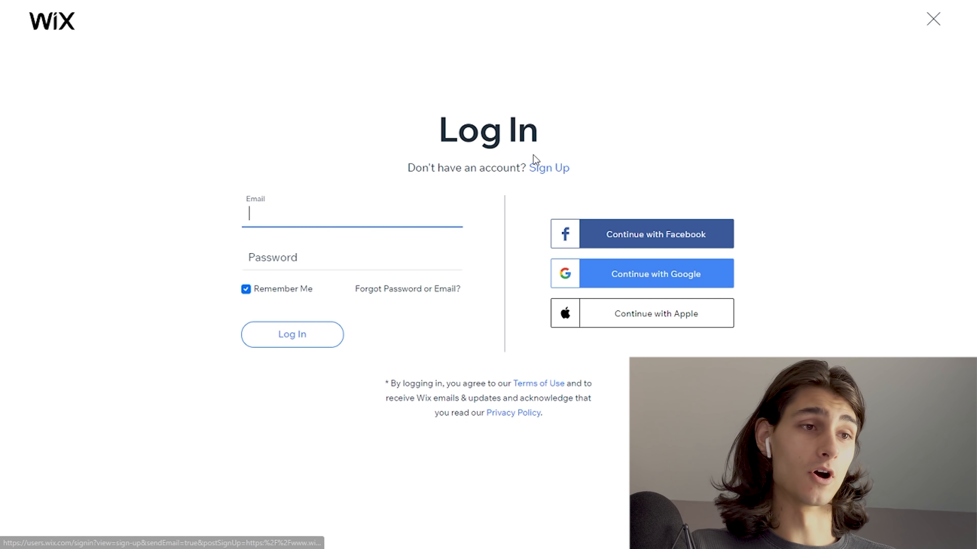
pyautogui.click(391, 213)
pyautogui.press('Down')
pyautogui.press('Return')
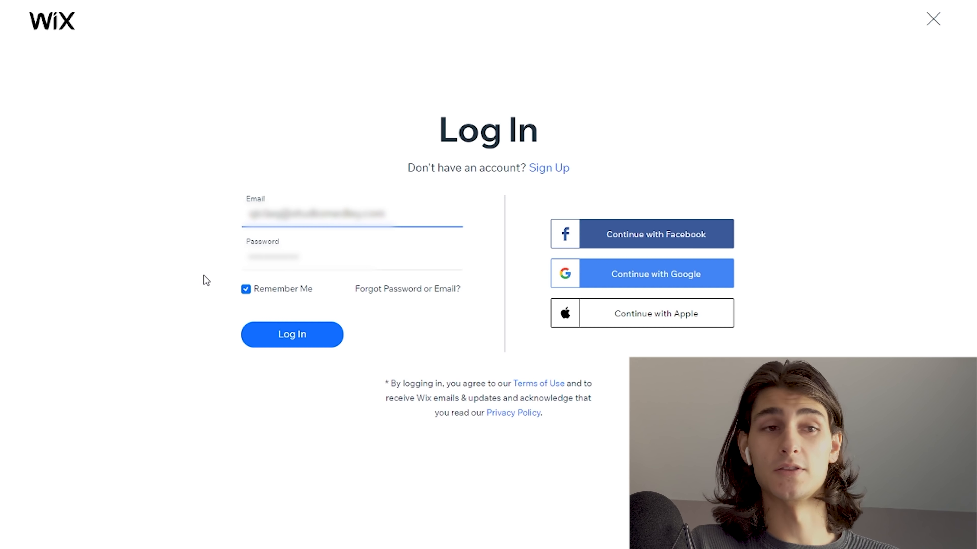
pyautogui.click(313, 338)
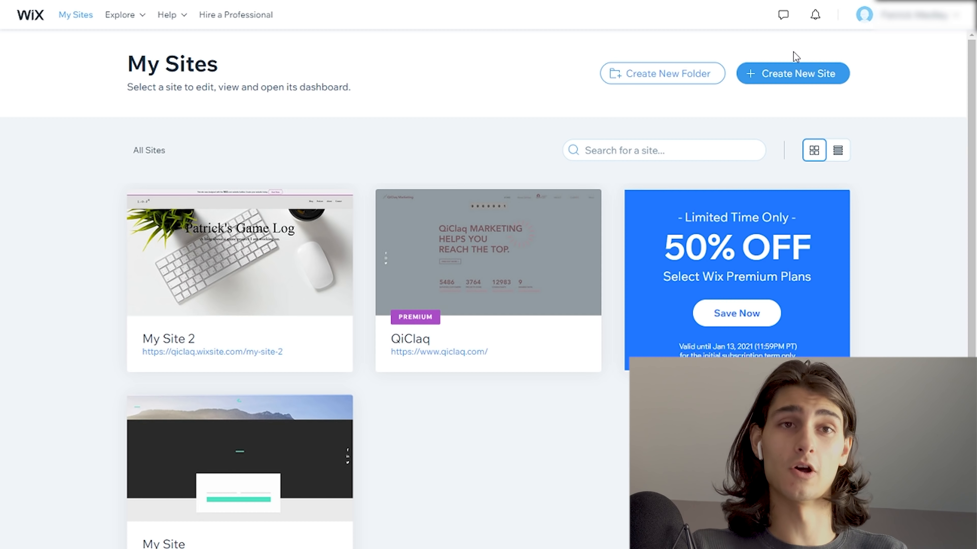
# - Start creating a new site and choose Blog as the kind of website
pyautogui.click(822, 73)
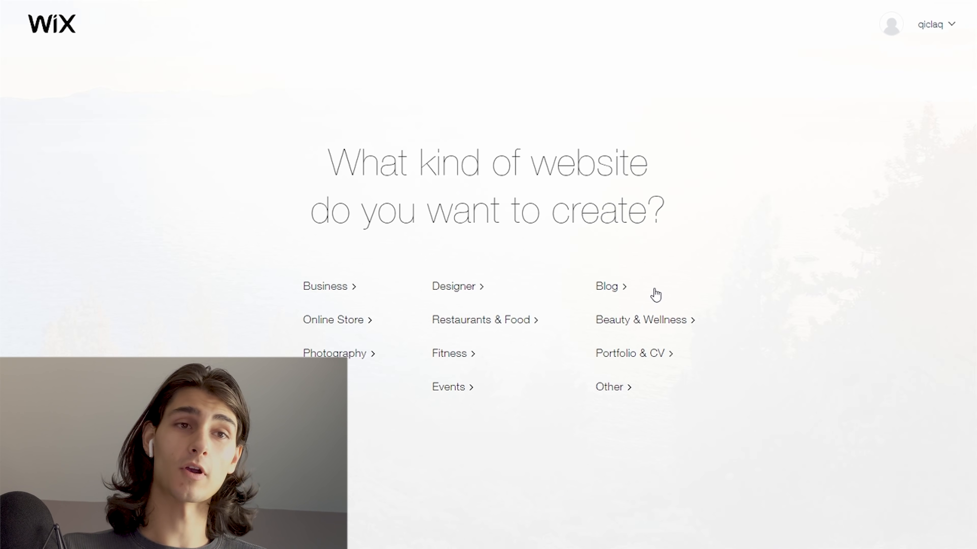
pyautogui.click(616, 289)
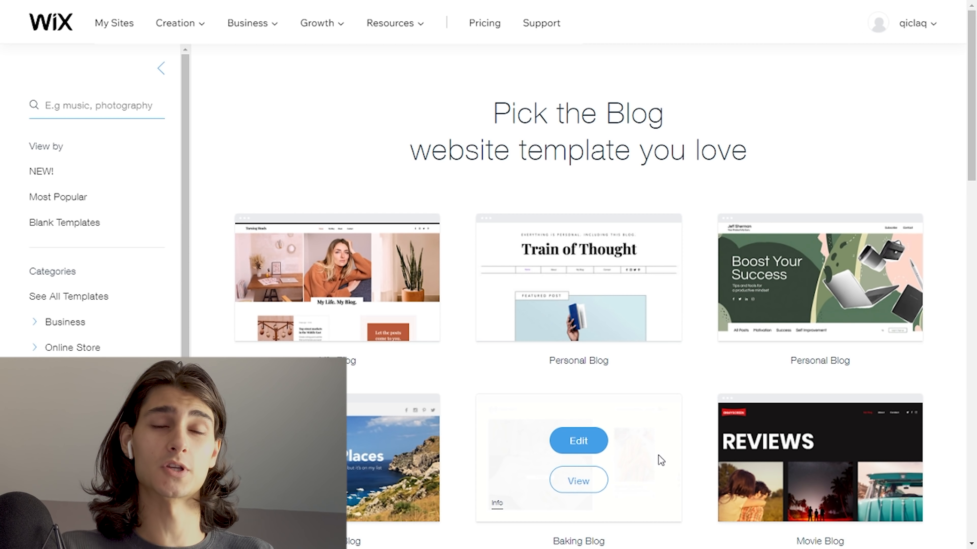
# - Browse the blog website templates on the first two gallery pages and return to the first page
pyautogui.scroll(-10, 701, 391)
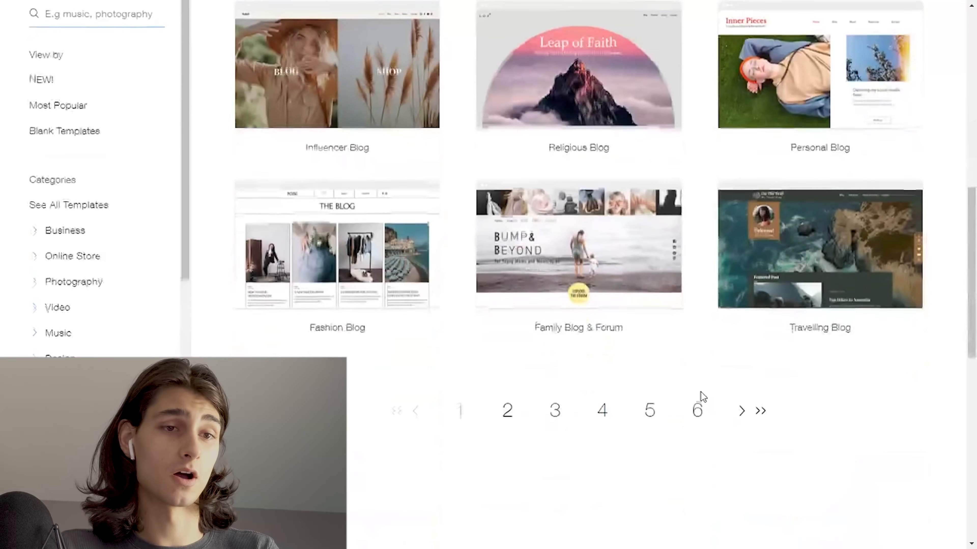
pyautogui.scroll(12, 701, 392)
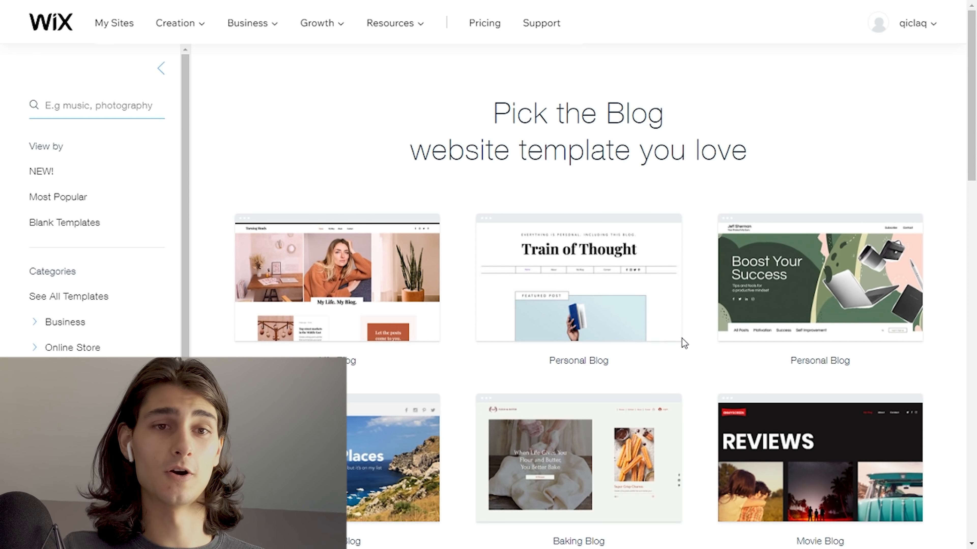
pyautogui.scroll(-5, 681, 338)
pyautogui.scroll(-5, 686, 336)
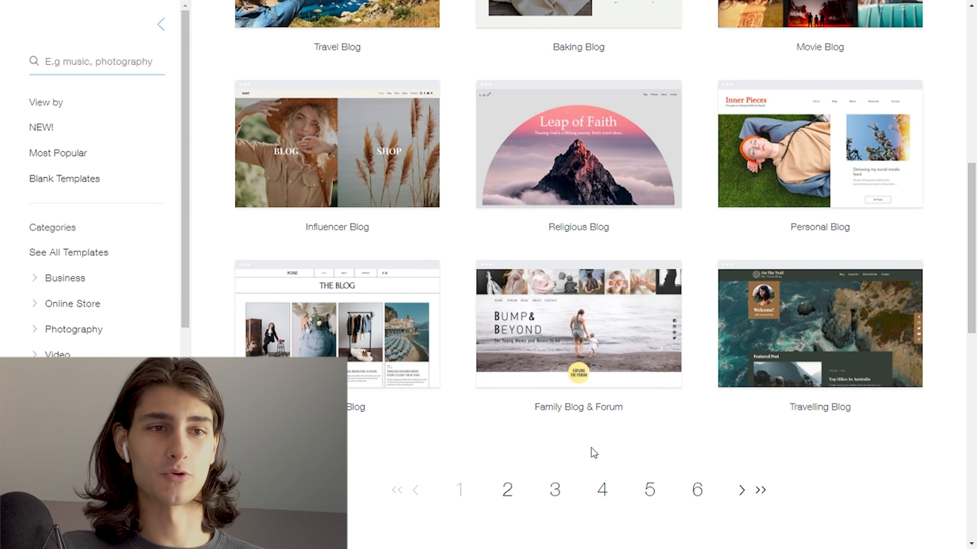
pyautogui.click(506, 491)
pyautogui.scroll(-3, 509, 484)
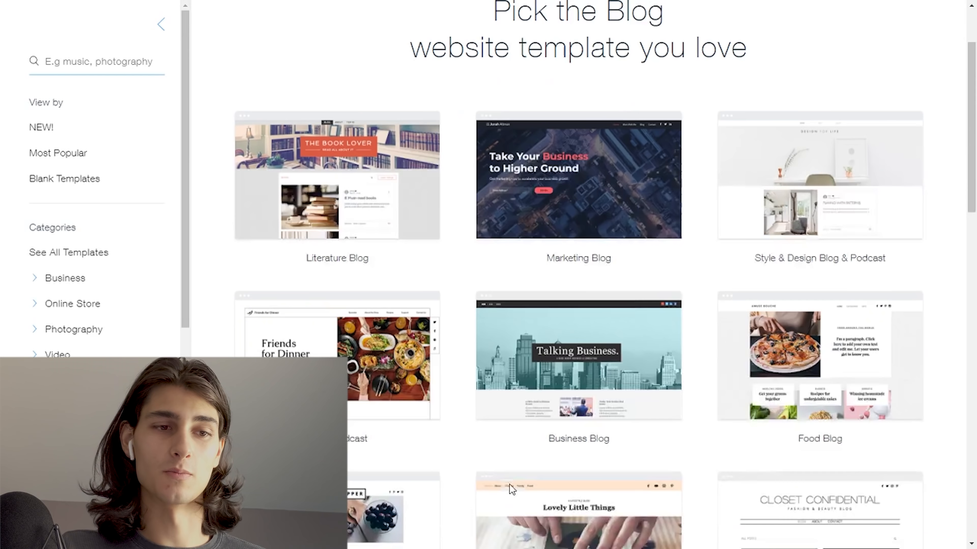
pyautogui.scroll(-8, 462, 427)
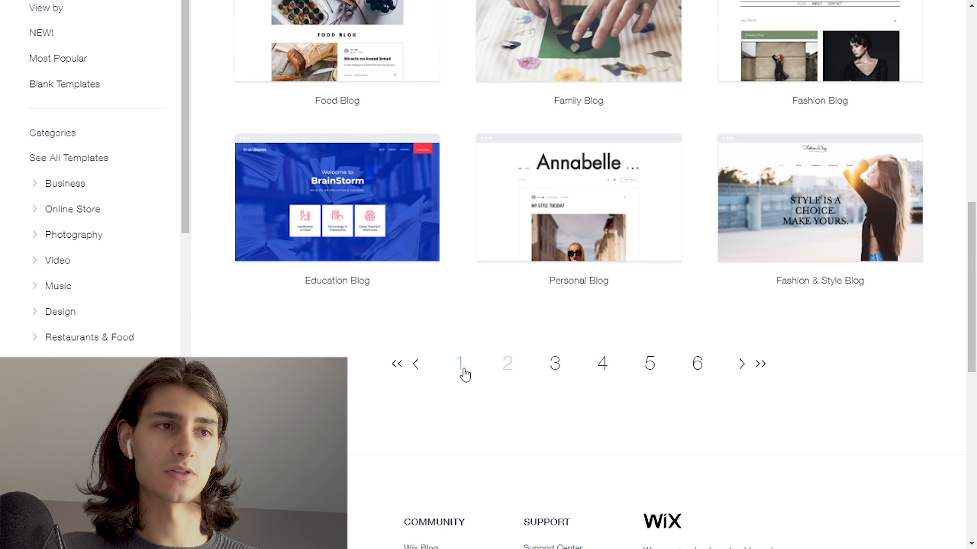
pyautogui.click(463, 370)
# - Preview the "Boost Your Success" Personal Blog template and examine its desktop layout, from the header through the posts to the footer
pyautogui.click(807, 257)
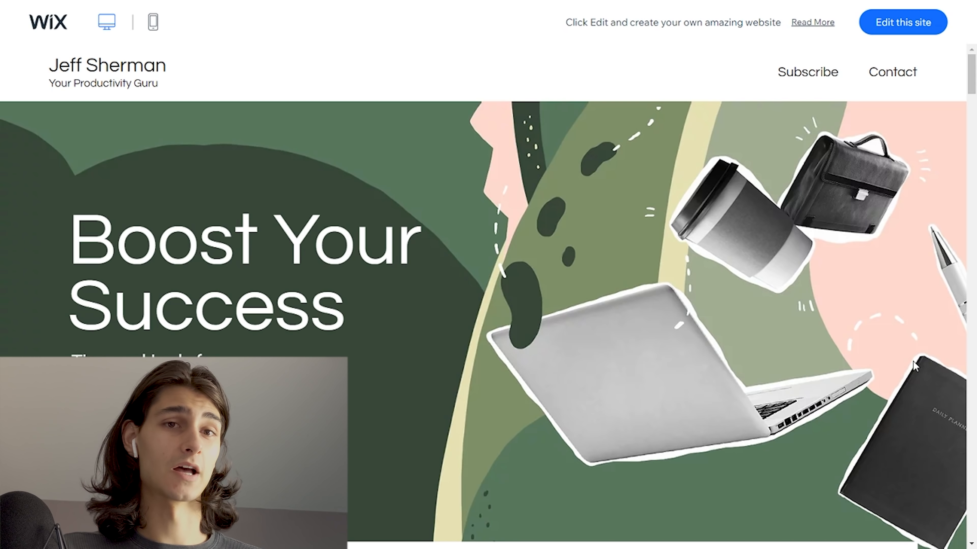
pyautogui.scroll(-10, 914, 366)
pyautogui.scroll(3, 536, 316)
pyautogui.scroll(-10, 536, 316)
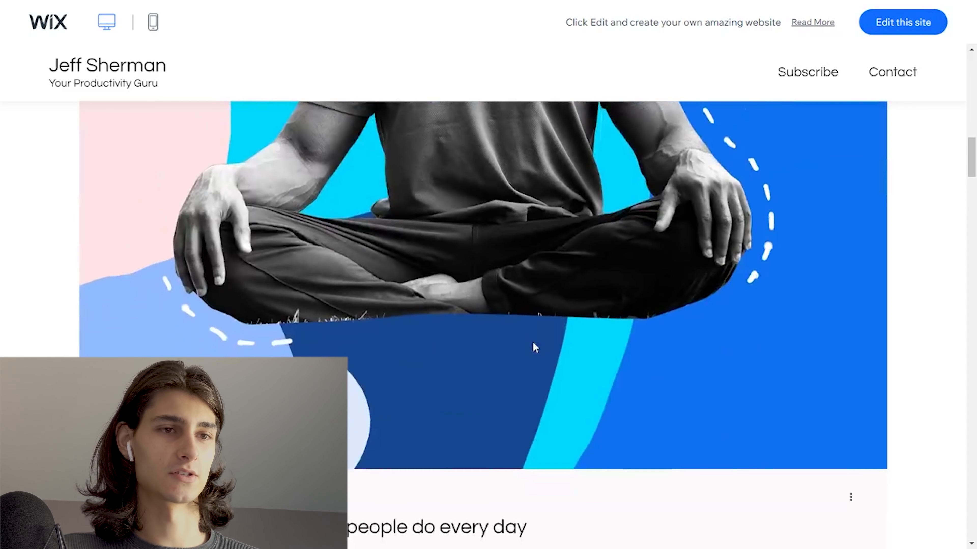
pyautogui.scroll(-5, 538, 345)
pyautogui.scroll(8, 547, 343)
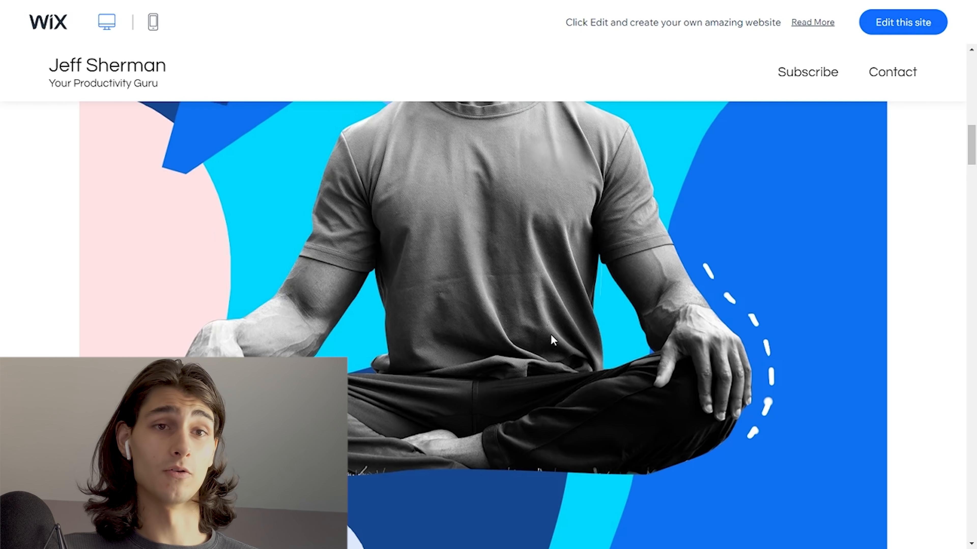
pyautogui.scroll(10, 551, 336)
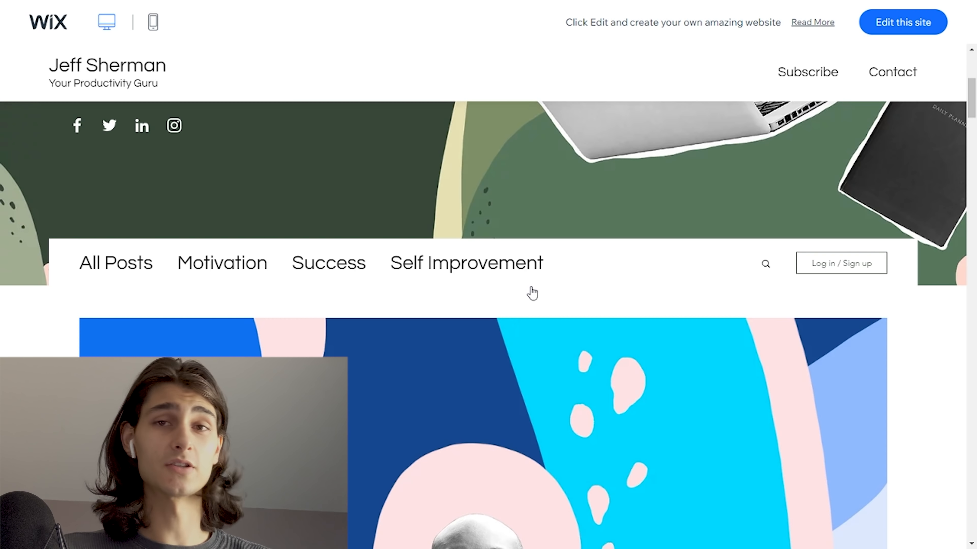
pyautogui.scroll(-5, 526, 375)
pyautogui.scroll(-6, 526, 375)
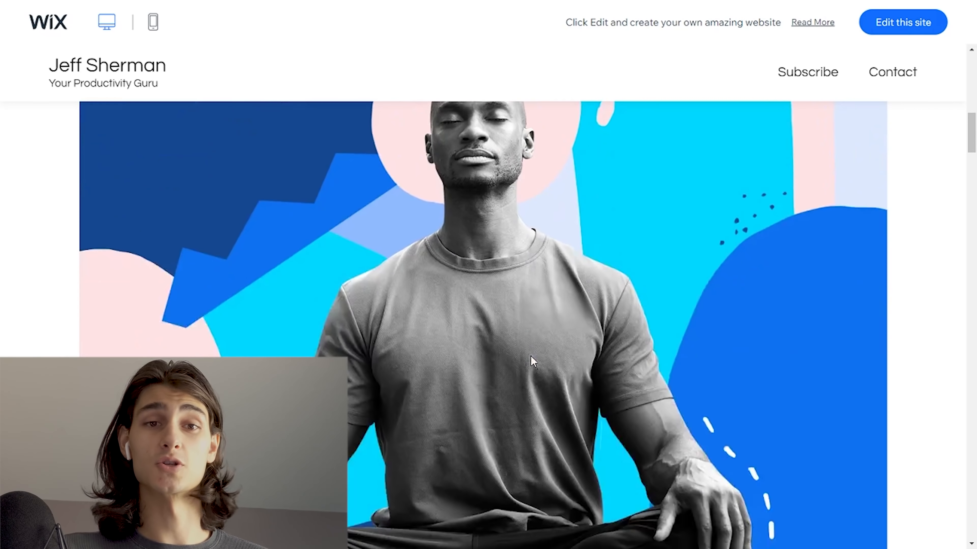
pyautogui.scroll(4, 404, 232)
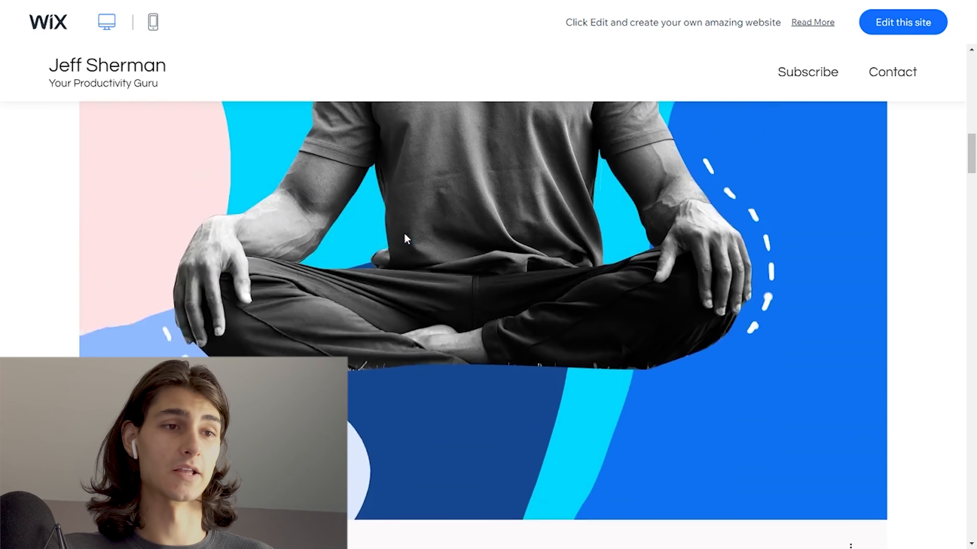
pyautogui.scroll(-6, 460, 283)
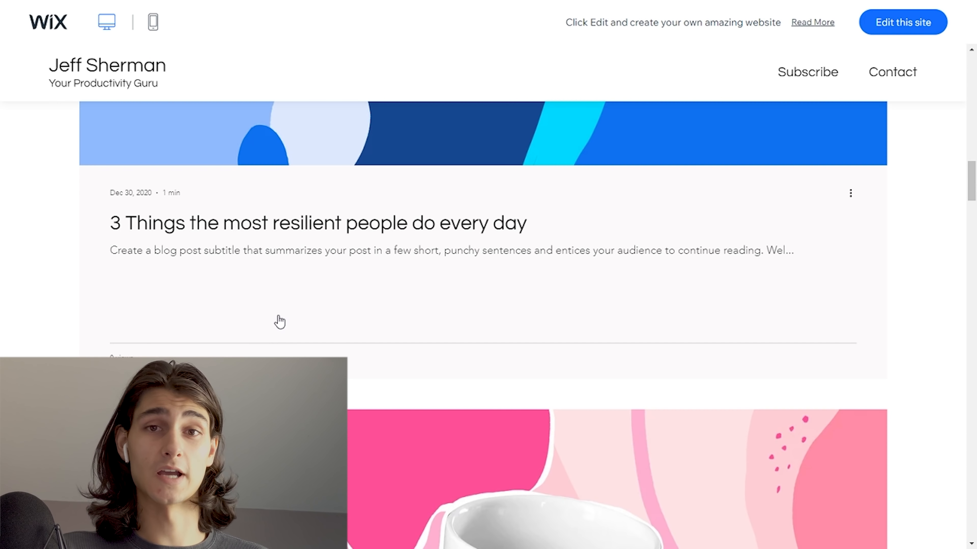
pyautogui.scroll(-15, 279, 322)
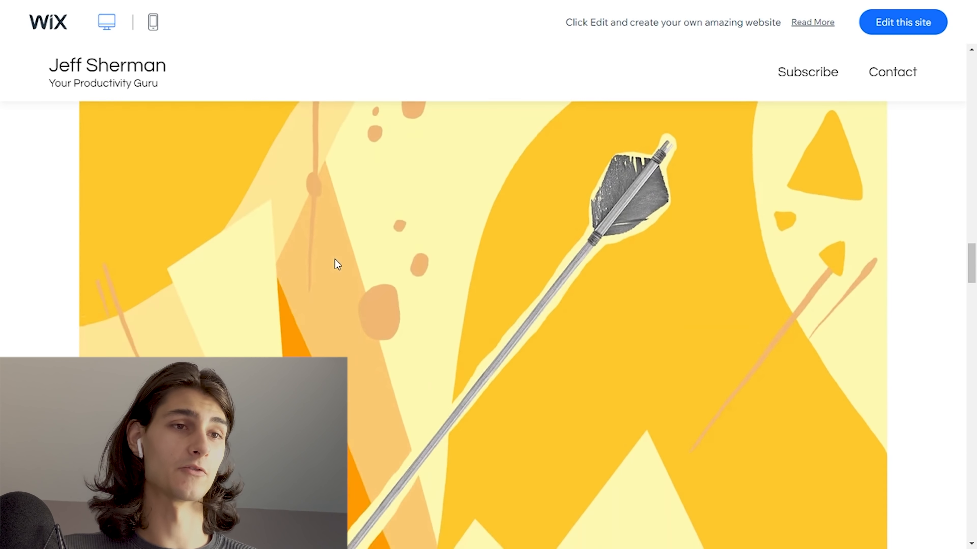
pyautogui.scroll(-5, 337, 265)
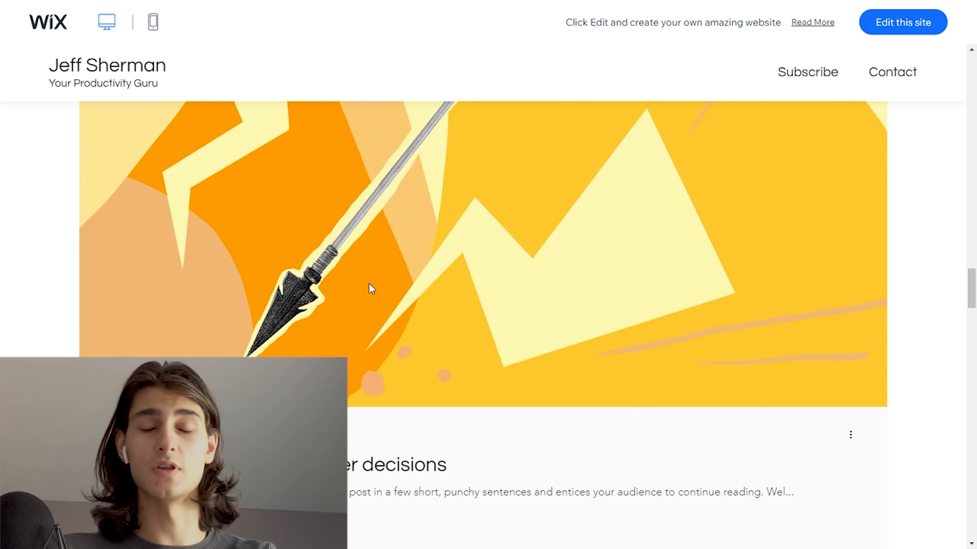
pyautogui.scroll(-8, 479, 327)
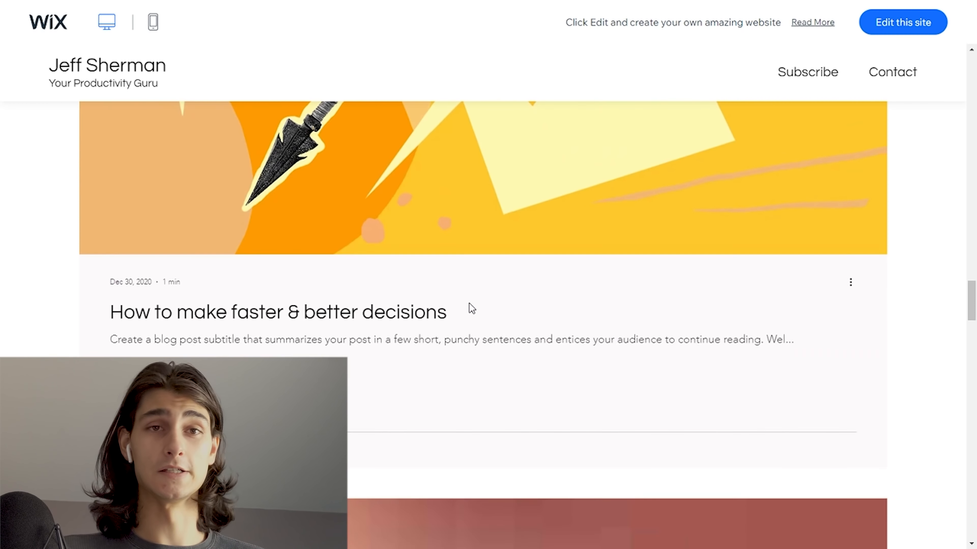
pyautogui.scroll(-15, 491, 389)
pyautogui.scroll(12, 474, 354)
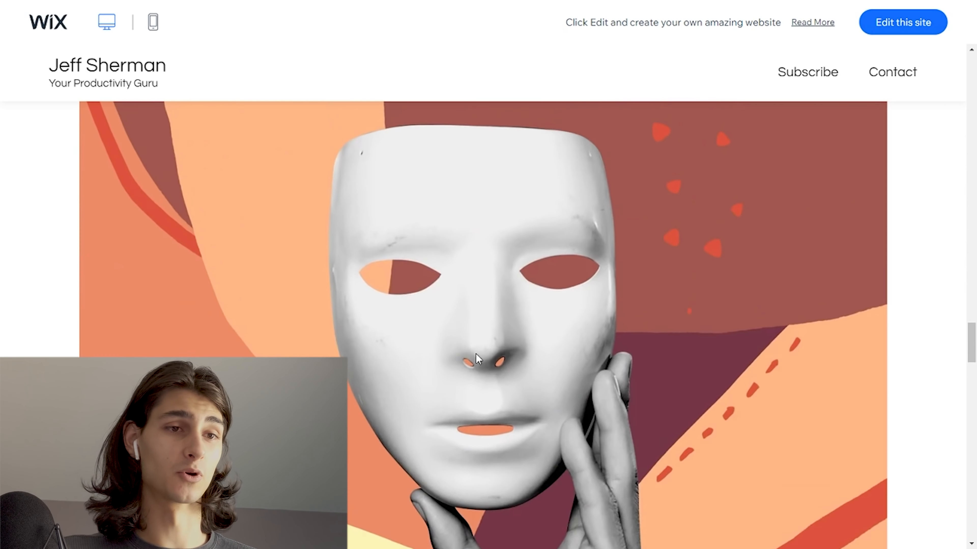
pyautogui.scroll(-8, 497, 274)
pyautogui.scroll(-15, 497, 274)
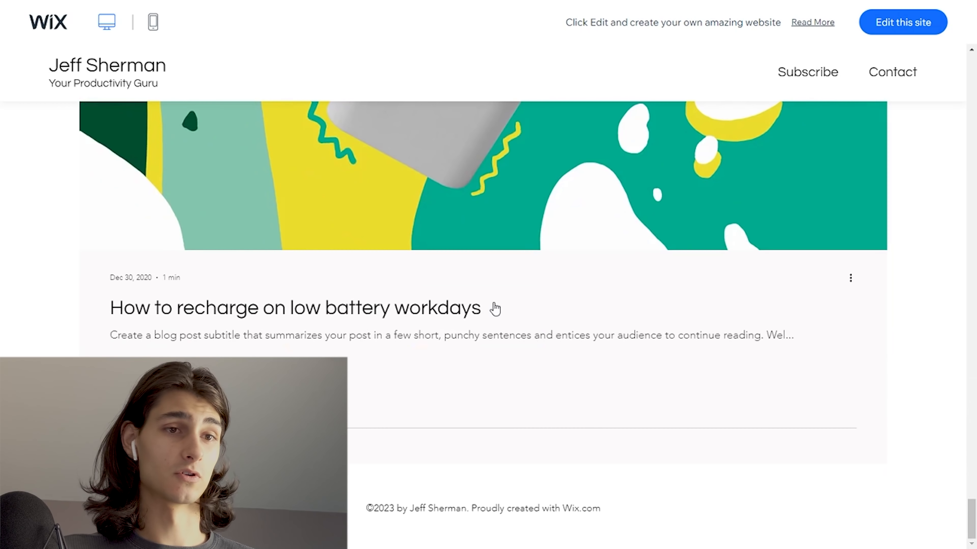
pyautogui.scroll(10, 559, 399)
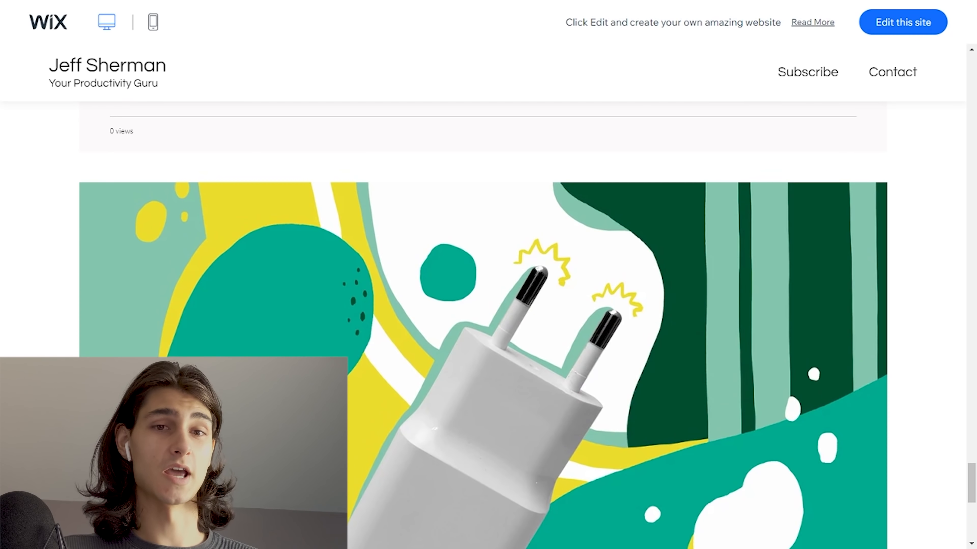
pyautogui.moveTo(971, 481); pyautogui.dragTo(937, 73)
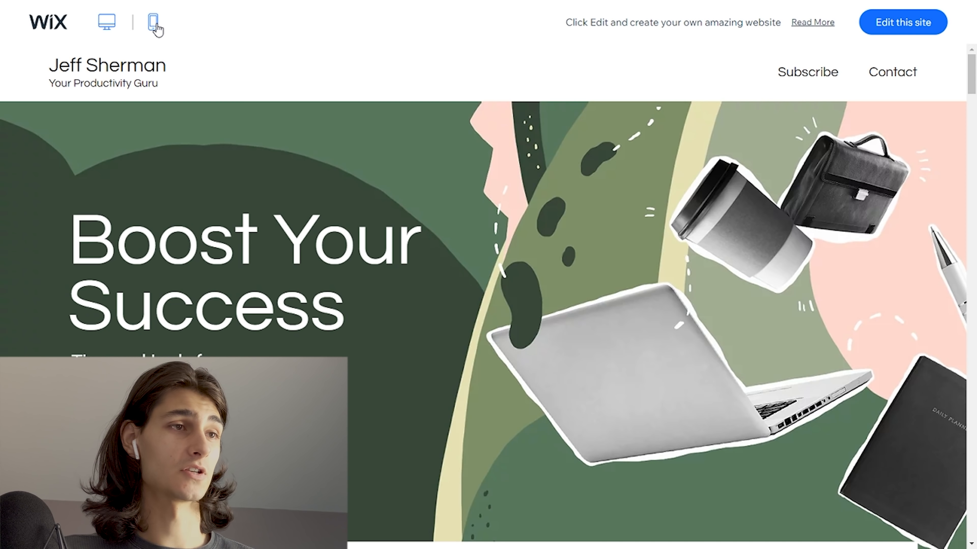
# - Examine the template's mobile version down through its post list, and return to the desktop preview
pyautogui.click(153, 23)
pyautogui.scroll(-10, 504, 276)
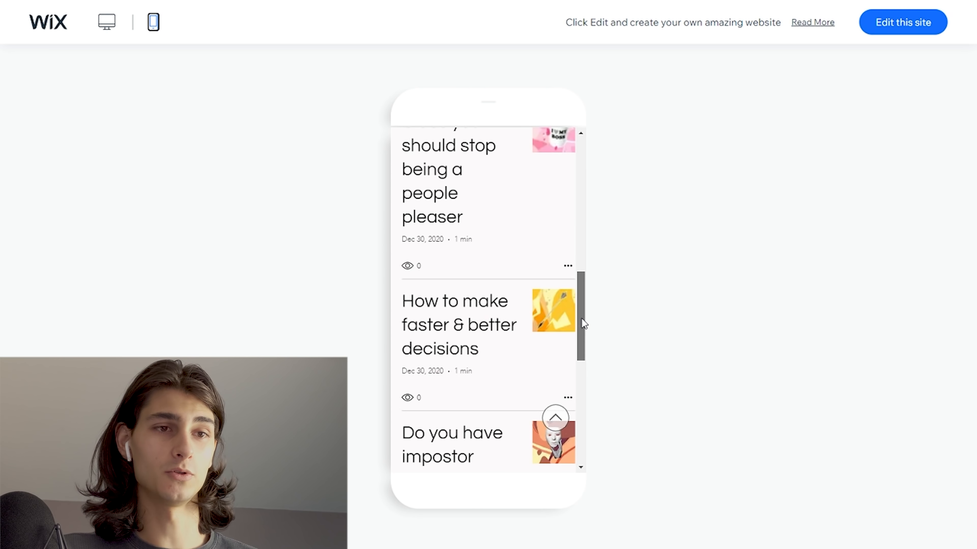
pyautogui.scroll(-6, 577, 320)
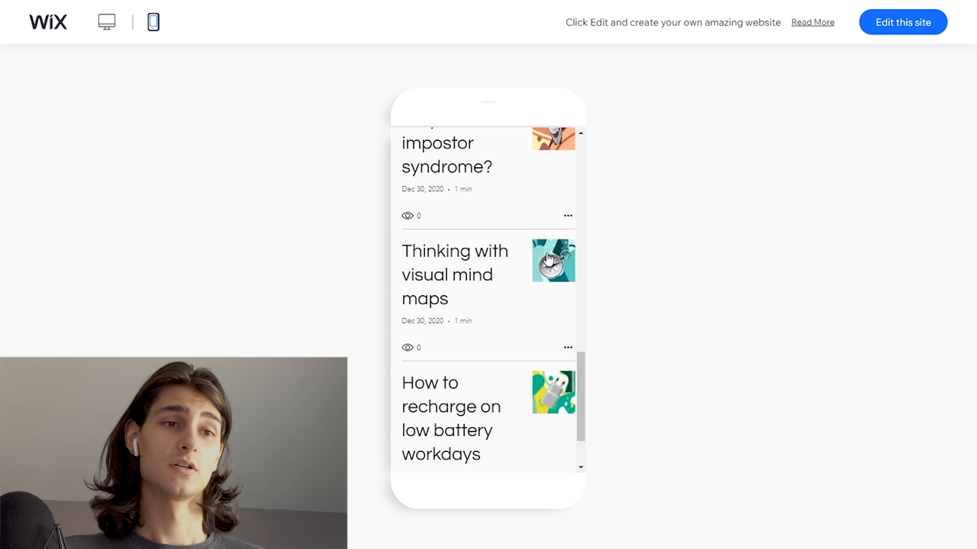
pyautogui.scroll(6, 474, 272)
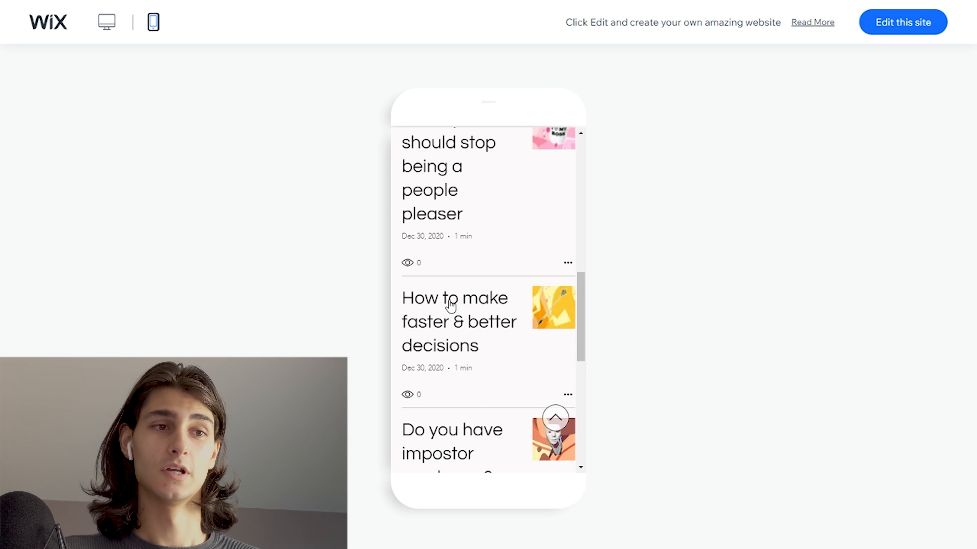
pyautogui.scroll(10, 436, 280)
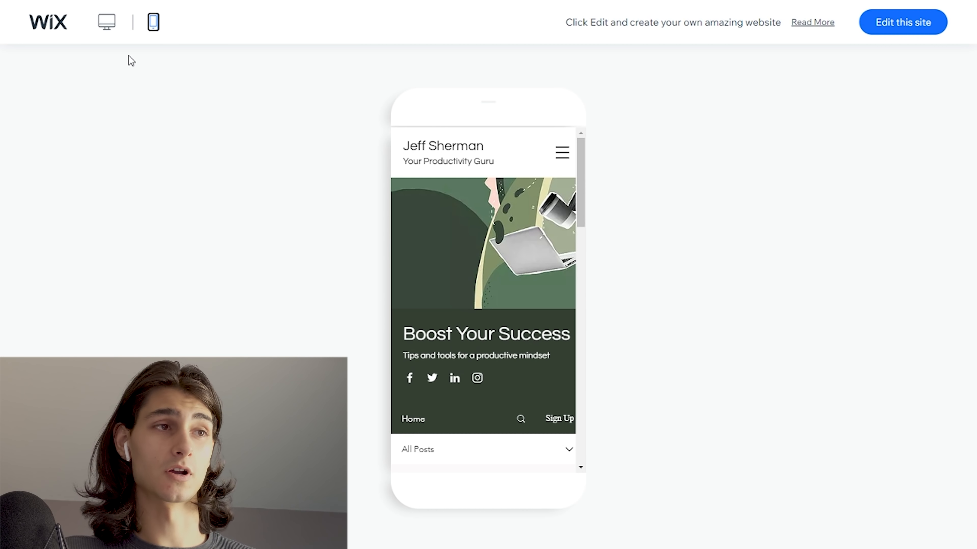
pyautogui.click(114, 24)
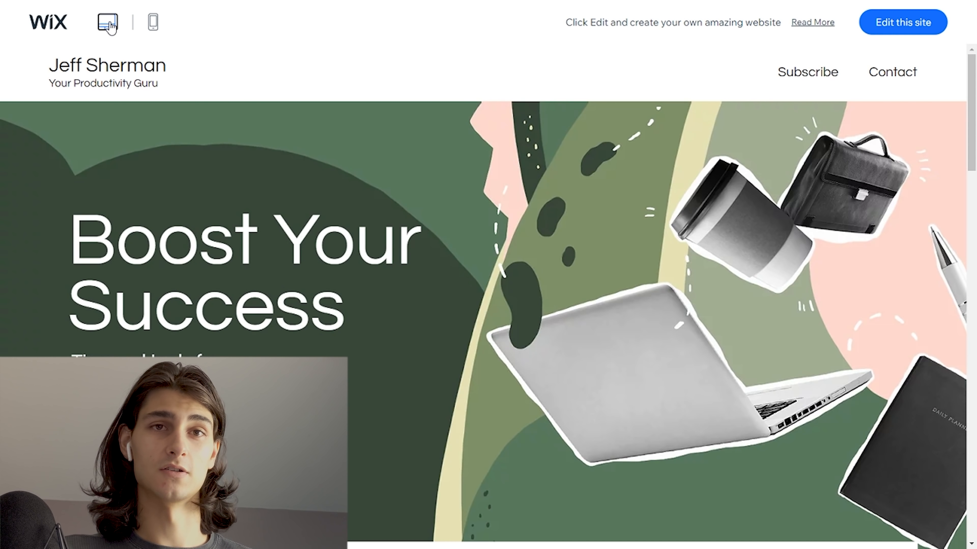
# - Open the "Boost Your Success" template for editing and move the floating editing toolbar further inward over the page
pyautogui.click(885, 31)
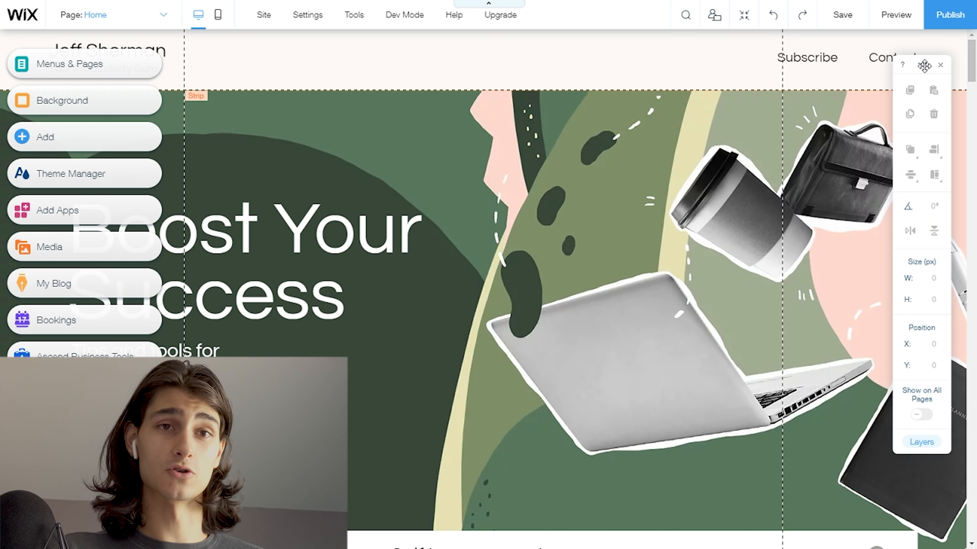
pyautogui.moveTo(895, 96); pyautogui.dragTo(878, 78)
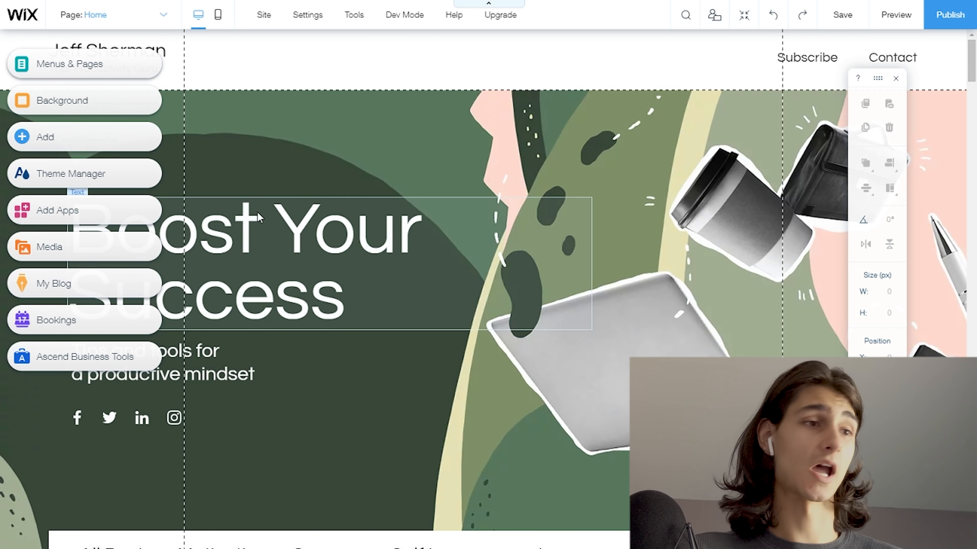
pyautogui.scroll(-10, 315, 338)
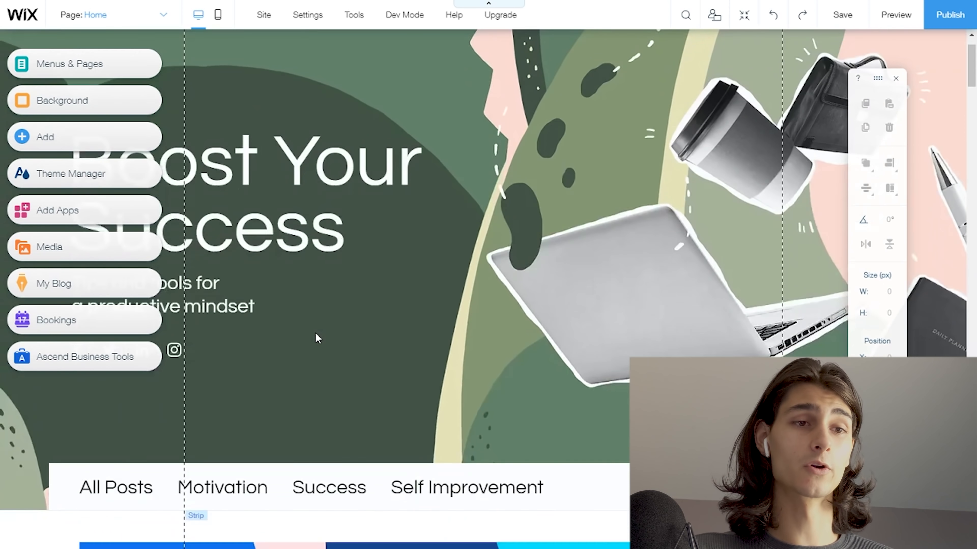
# - Move the "Boost Your Success" heading over the hero image so it starts inside the page's inner gridline
pyautogui.scroll(-4, 313, 348)
pyautogui.scroll(10, 314, 348)
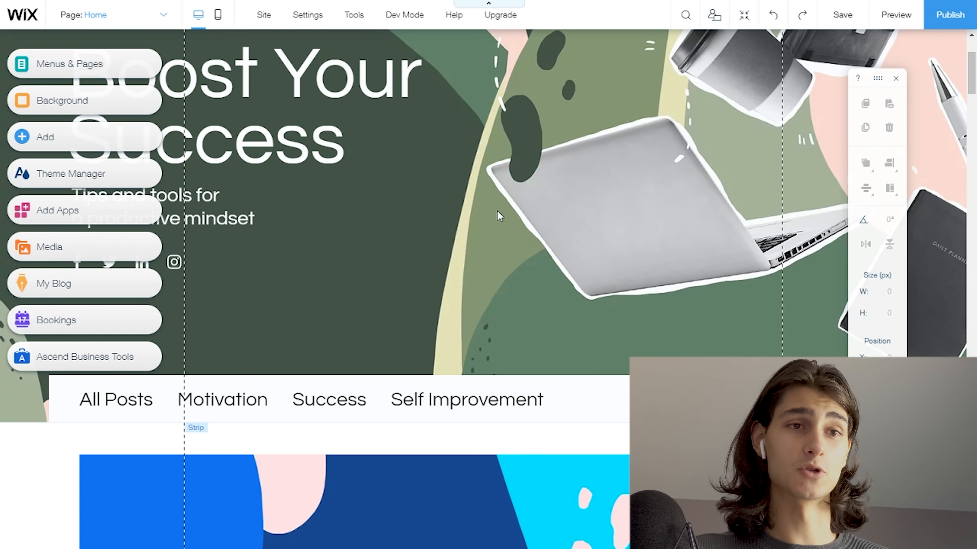
pyautogui.scroll(4, 496, 238)
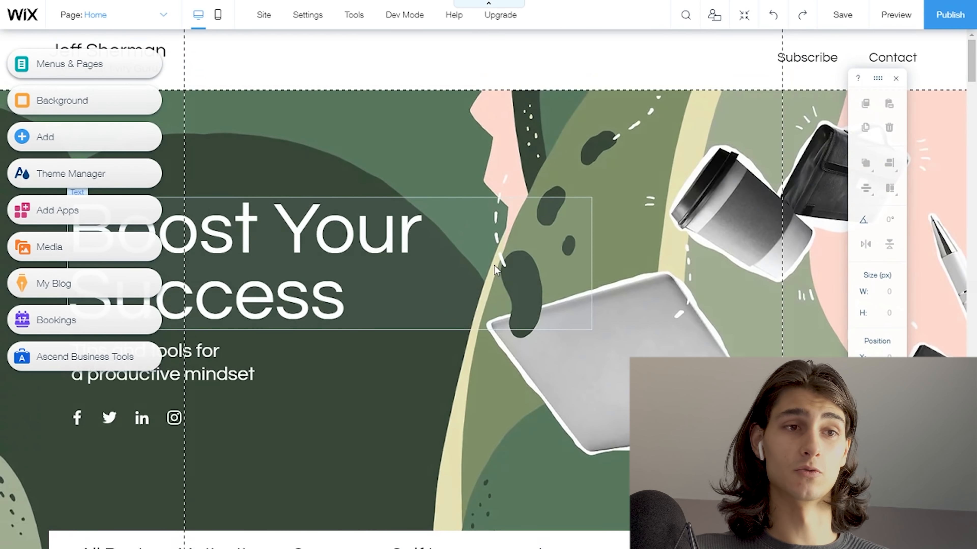
pyautogui.click(406, 287)
pyautogui.moveTo(406, 283)
pyautogui.mouseDown()
pyautogui.moveTo(427, 275)
pyautogui.moveTo(524, 291)
pyautogui.mouseUp()
# - Replace the hero heading's text with "Stay Tuned" and "For More!" on two lines
pyautogui.doubleClick(413, 255)
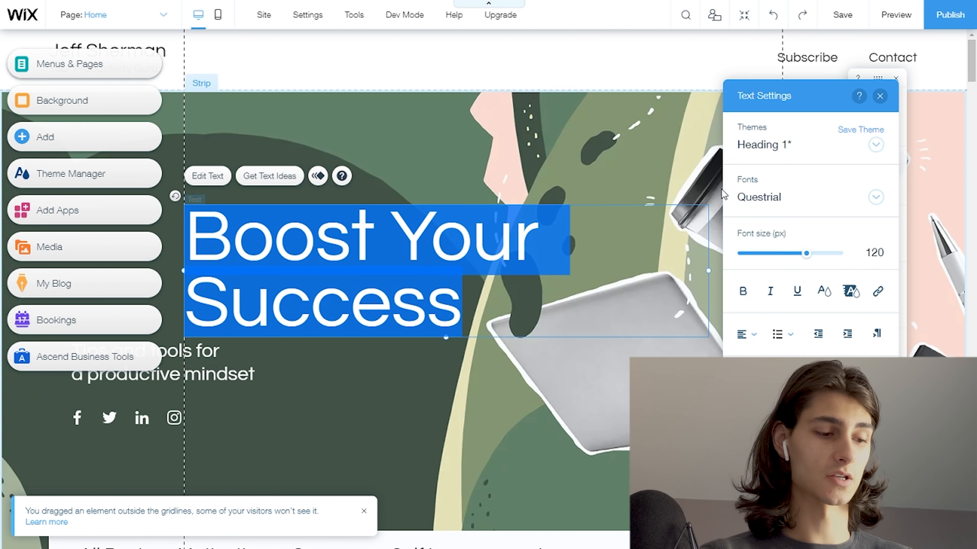
pyautogui.write('Stay')
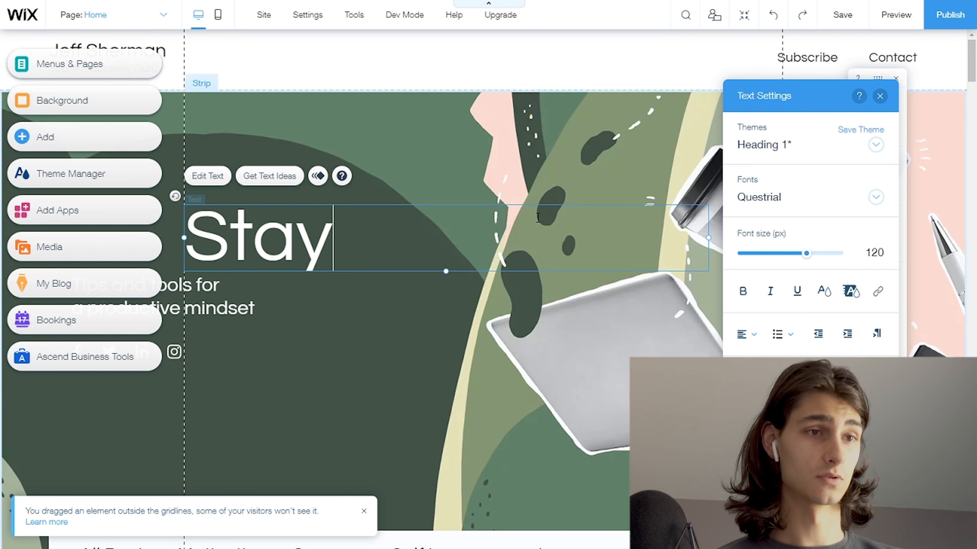
pyautogui.write(' Tuned')
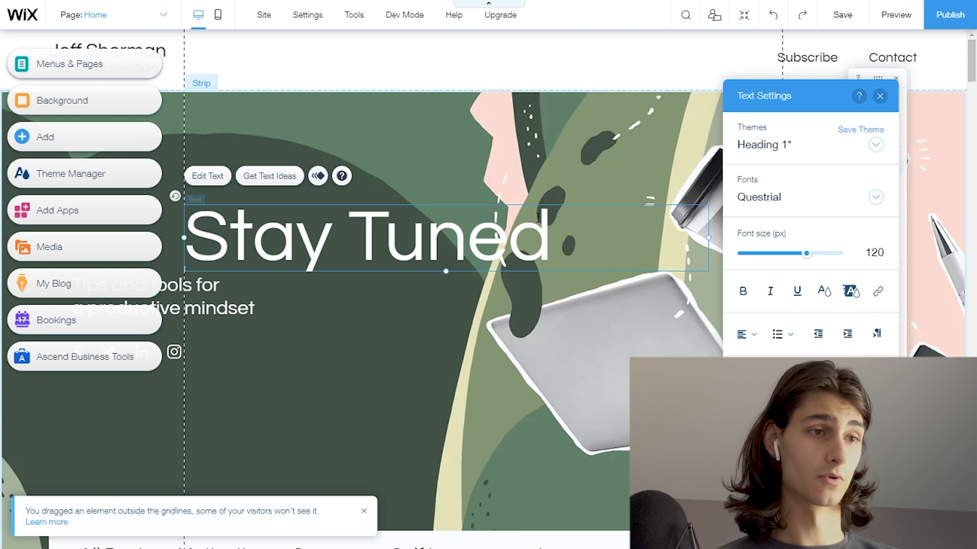
pyautogui.press('Return')
pyautogui.write('For More!')
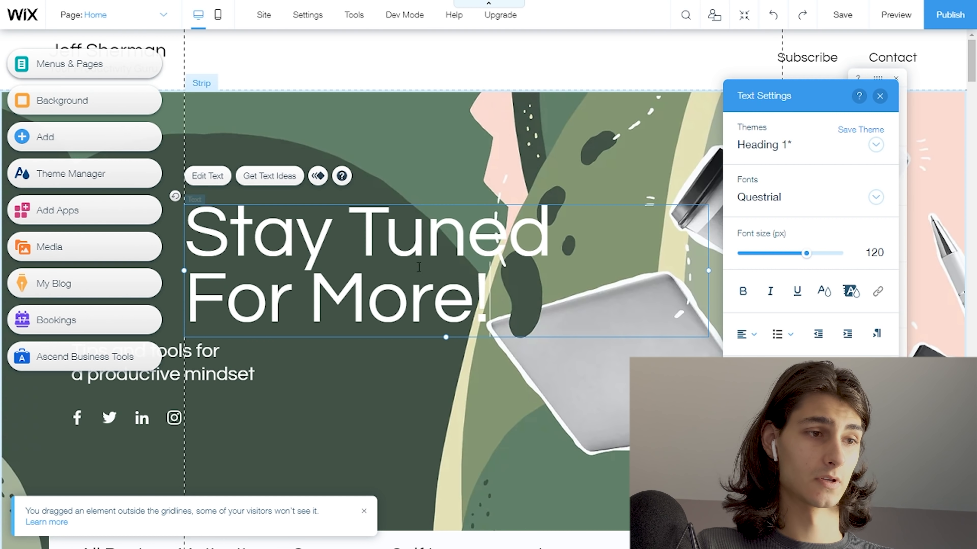
# - Align the hero subtitle with the heading inside the gridline and change its text to "A game in development"
pyautogui.click(224, 368)
pyautogui.moveTo(224, 367); pyautogui.dragTo(292, 372)
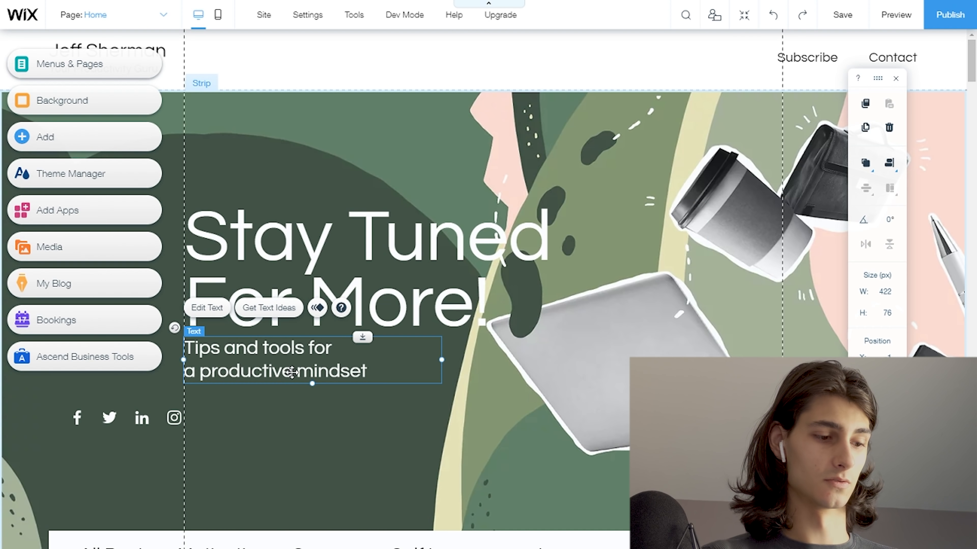
pyautogui.doubleClick(292, 372)
pyautogui.write('A game in development')
pyautogui.click(229, 394)
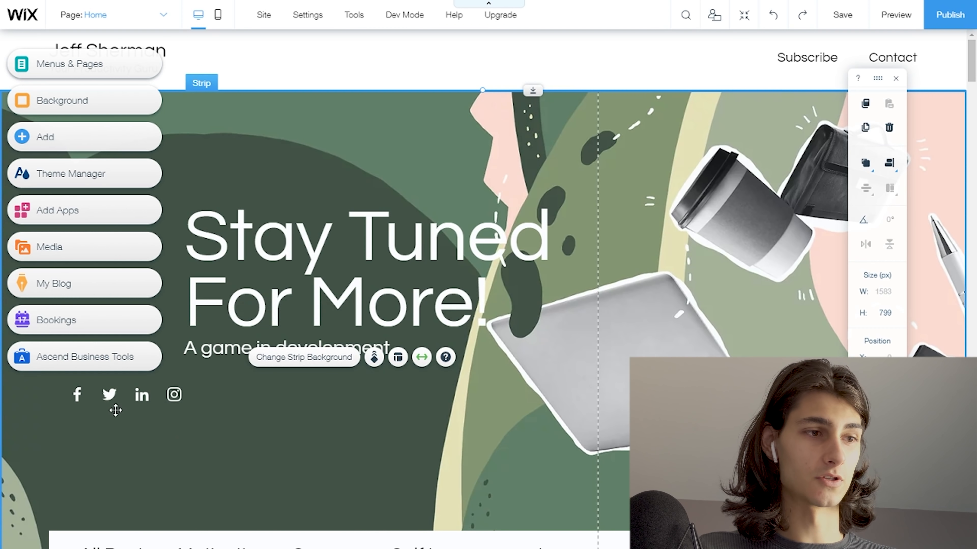
# - Move the social media icons directly beneath the hero subtitle, lined up with the heading inside the gridline
pyautogui.click(122, 409)
pyautogui.moveTo(122, 410); pyautogui.dragTo(220, 379)
pyautogui.click(274, 165)
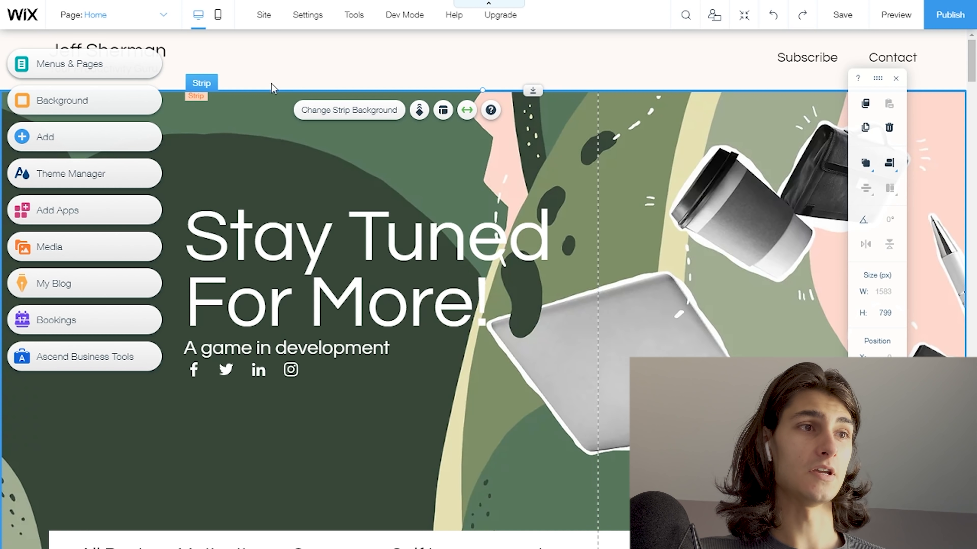
# - Move the name in the site header inside the gridline and replace it with the site owner's first name
pyautogui.moveTo(132, 50); pyautogui.dragTo(257, 51)
pyautogui.doubleClick(258, 57)
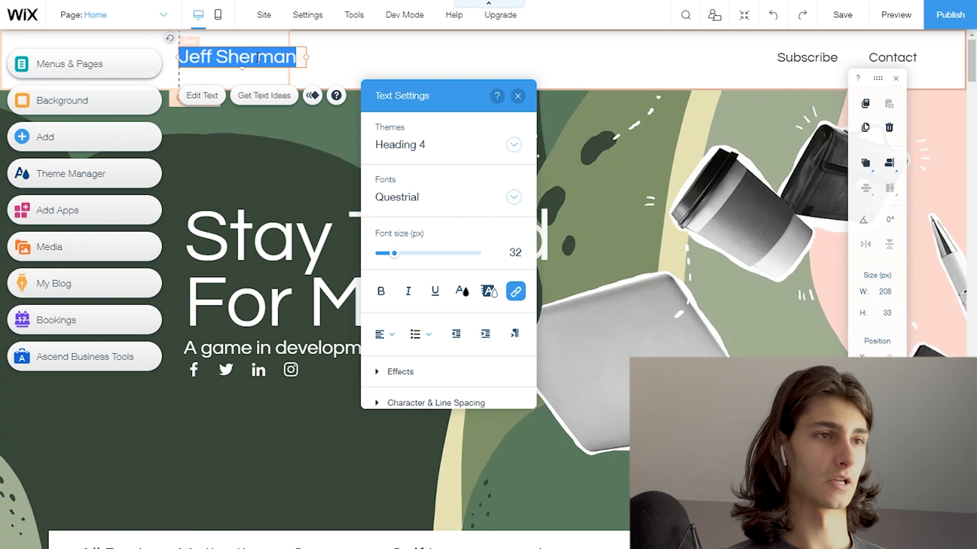
pyautogui.write('Patrick')
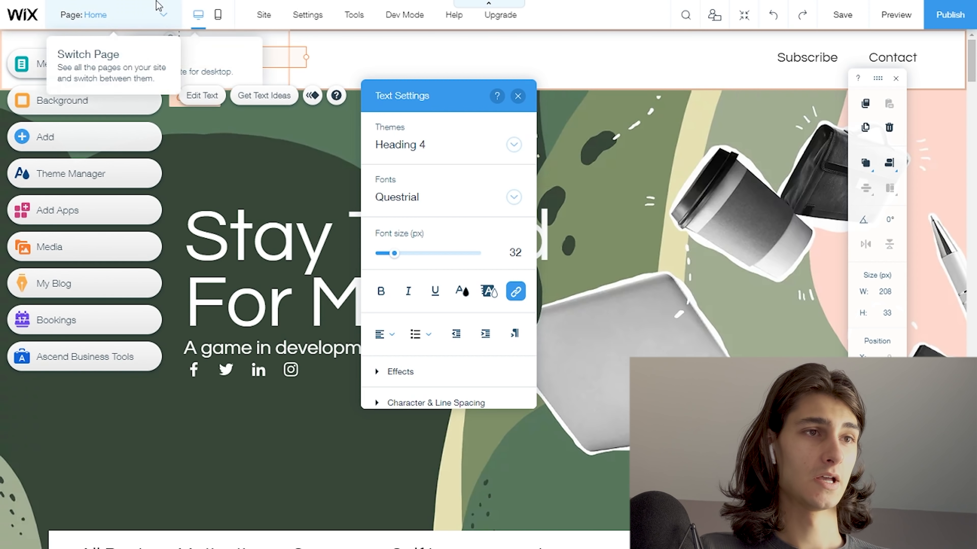
pyautogui.click(393, 68)
# - Dismiss the Columns & Strips tip and look over the home page from the hero down to the first blog post
pyautogui.scroll(-9, 409, 121)
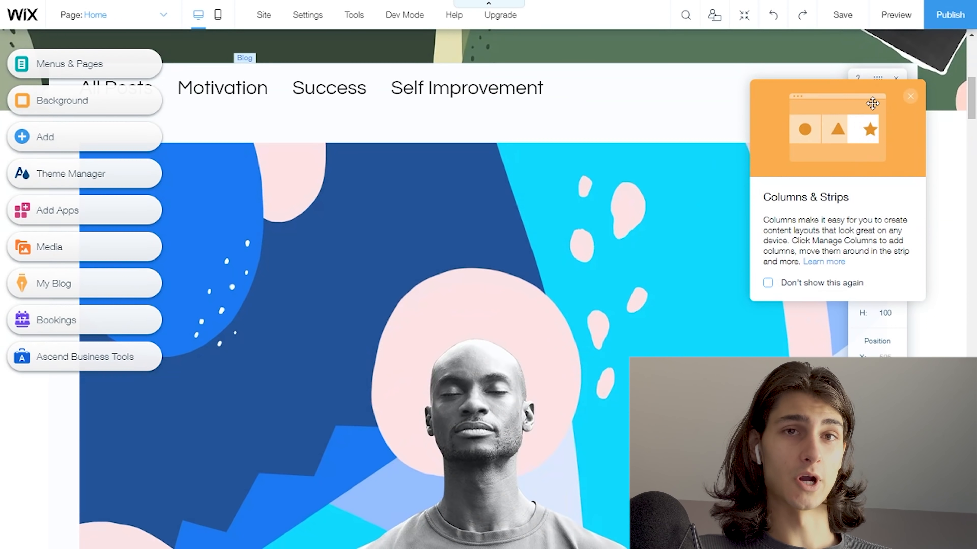
pyautogui.click(910, 96)
pyautogui.scroll(9, 534, 193)
pyautogui.scroll(-8, 513, 214)
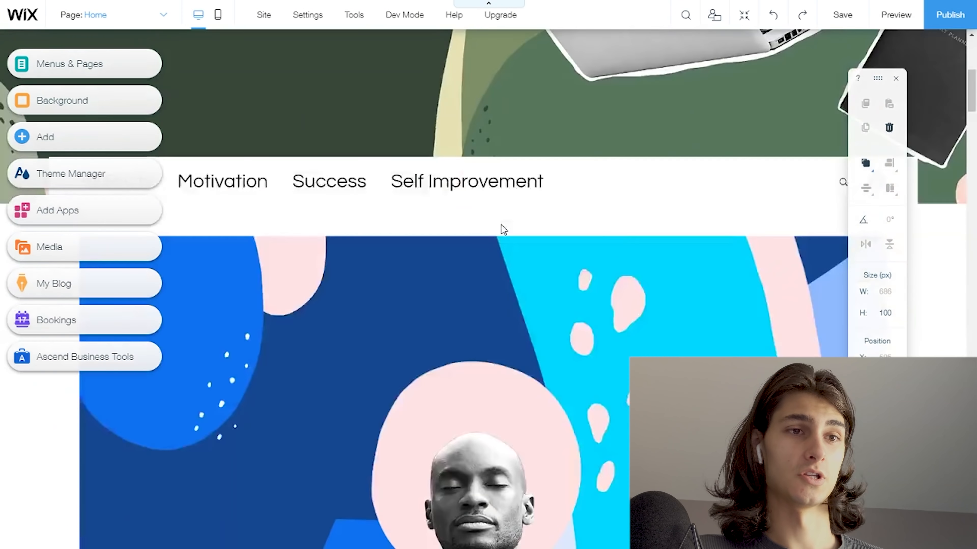
pyautogui.scroll(-10, 502, 227)
pyautogui.scroll(5, 512, 229)
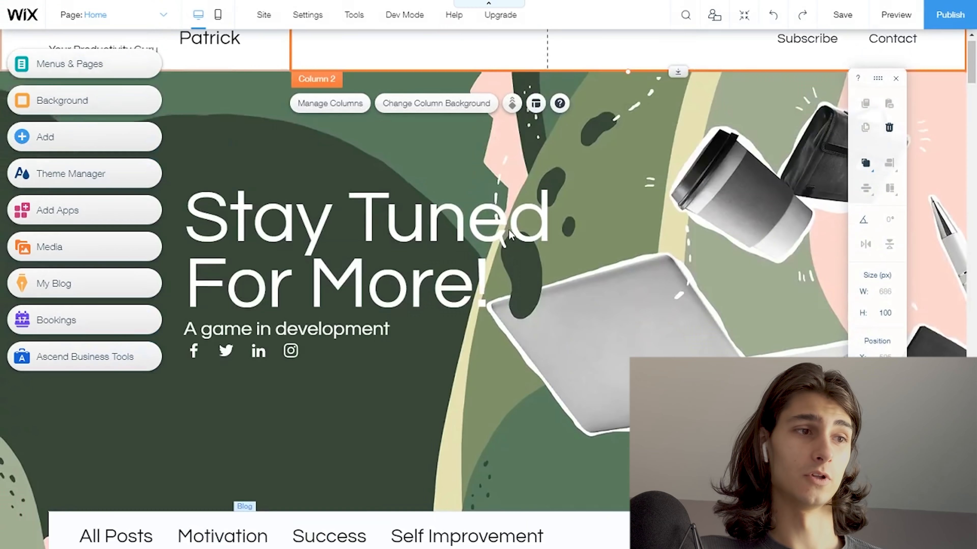
pyautogui.scroll(1, 508, 230)
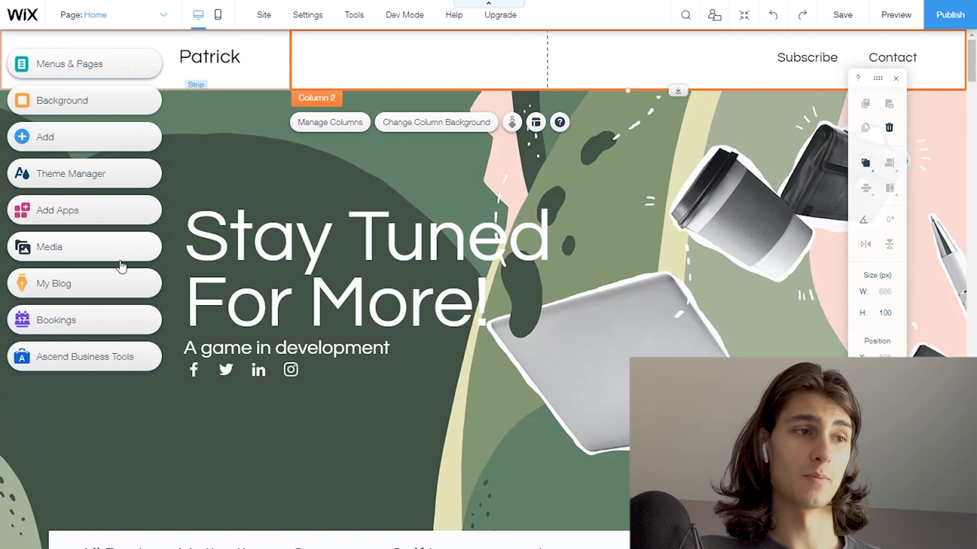
# - Examine the My Blog options, including Blog Pages, Learn More and the feed and post list designs under Add Blog Elements
pyautogui.click(111, 289)
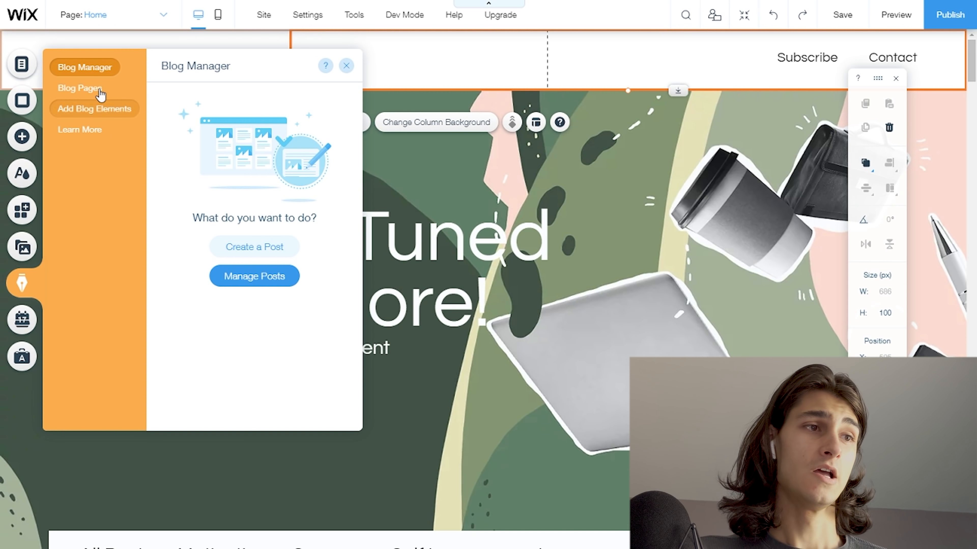
pyautogui.click(103, 91)
pyautogui.click(101, 109)
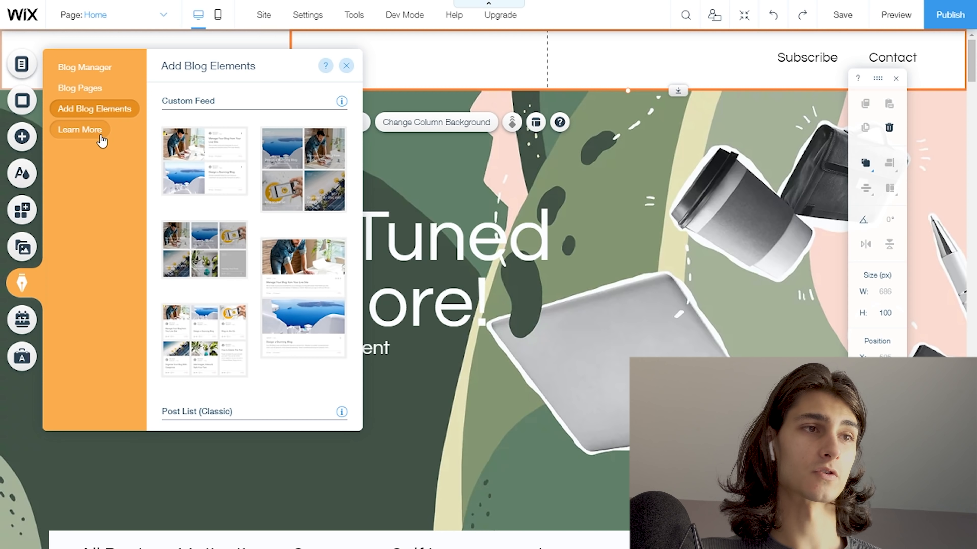
pyautogui.click(101, 129)
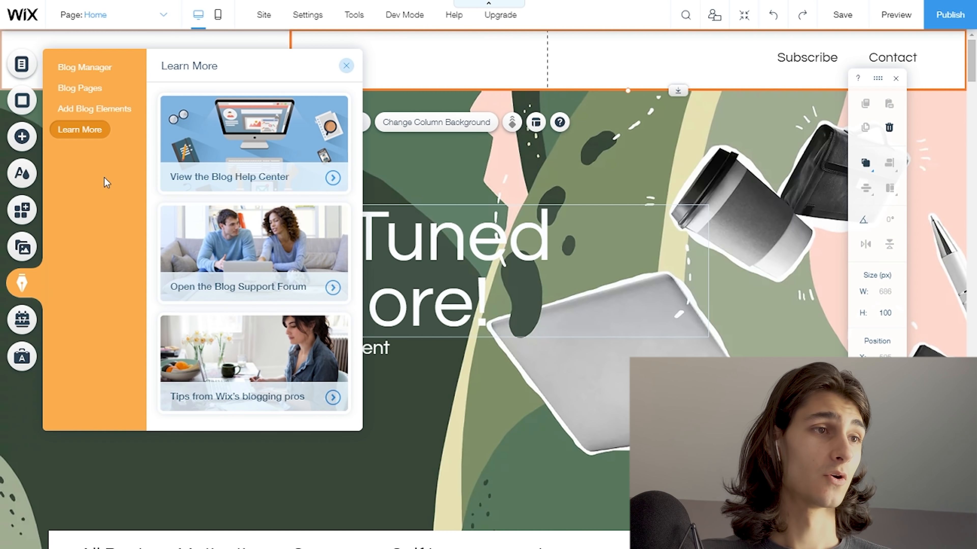
pyautogui.click(113, 115)
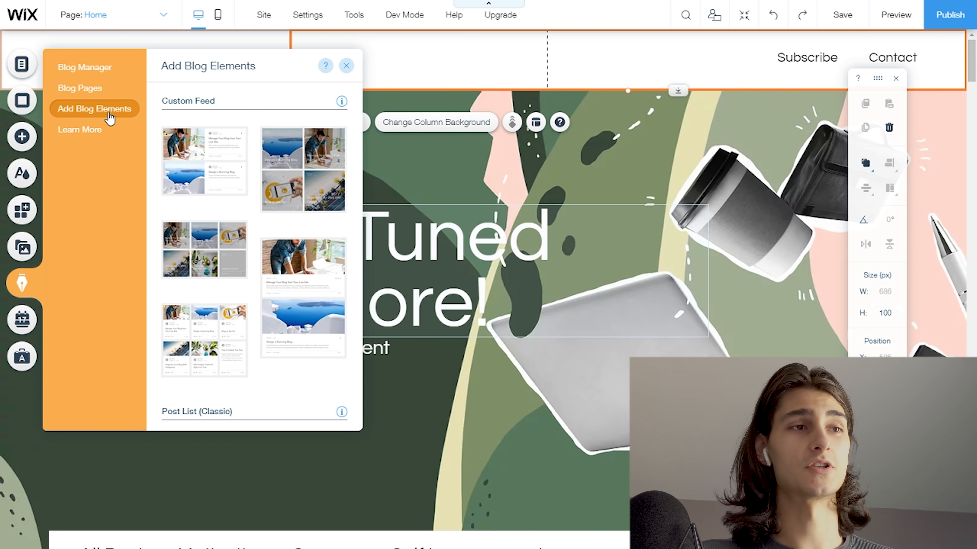
pyautogui.scroll(-1, 513, 257)
pyautogui.scroll(-10, 513, 258)
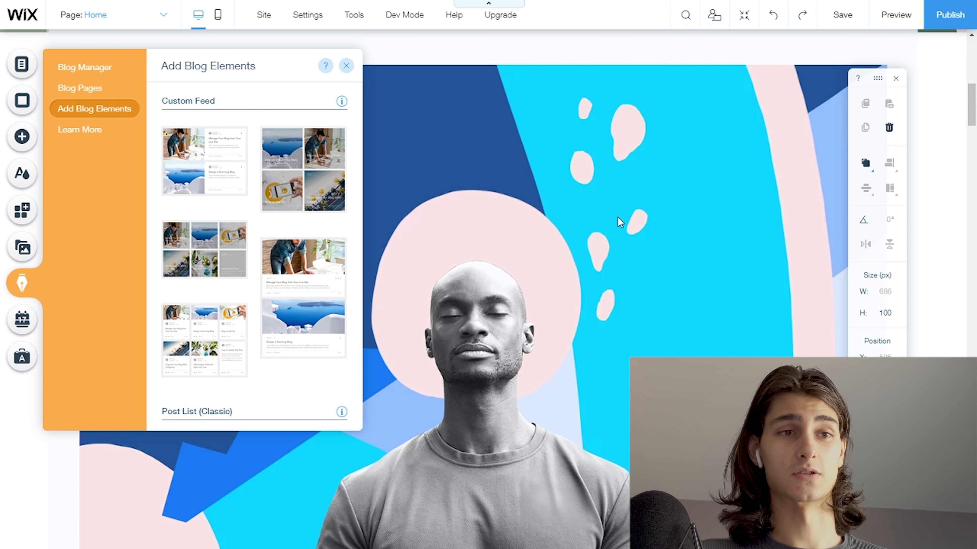
pyautogui.scroll(5, 536, 476)
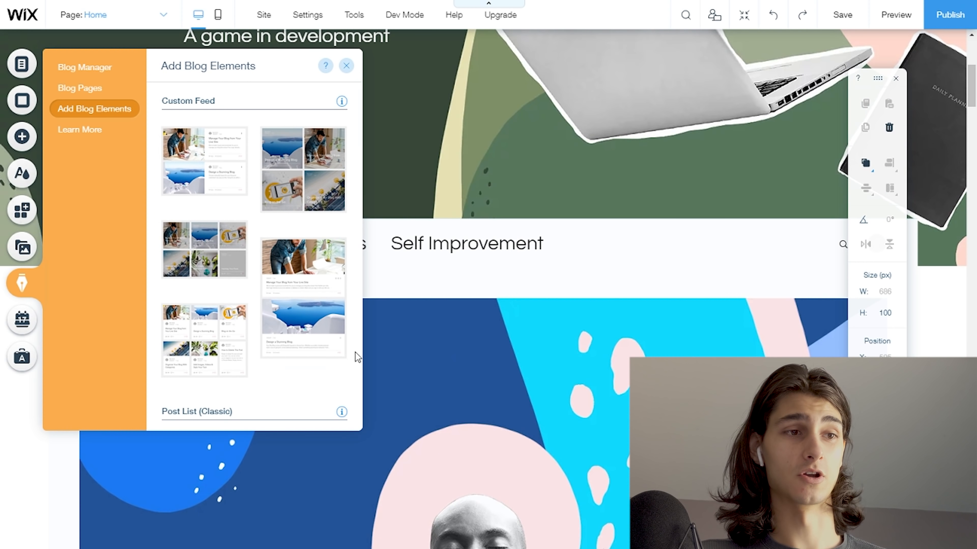
pyautogui.scroll(-10, 265, 271)
pyautogui.scroll(5, 261, 272)
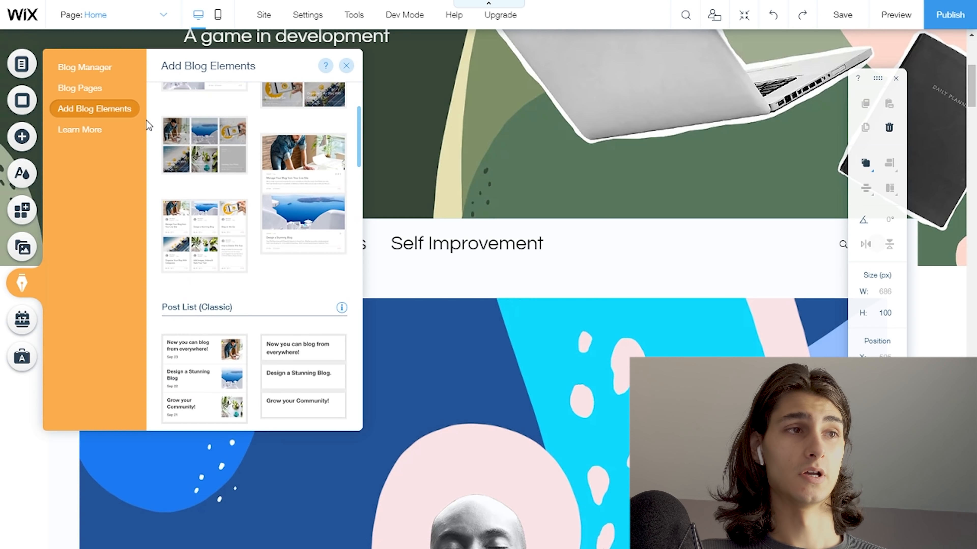
# - Open the blog's post management and move the post "3 Things the most resilient people do every day" to the trash
pyautogui.click(90, 89)
pyautogui.click(93, 68)
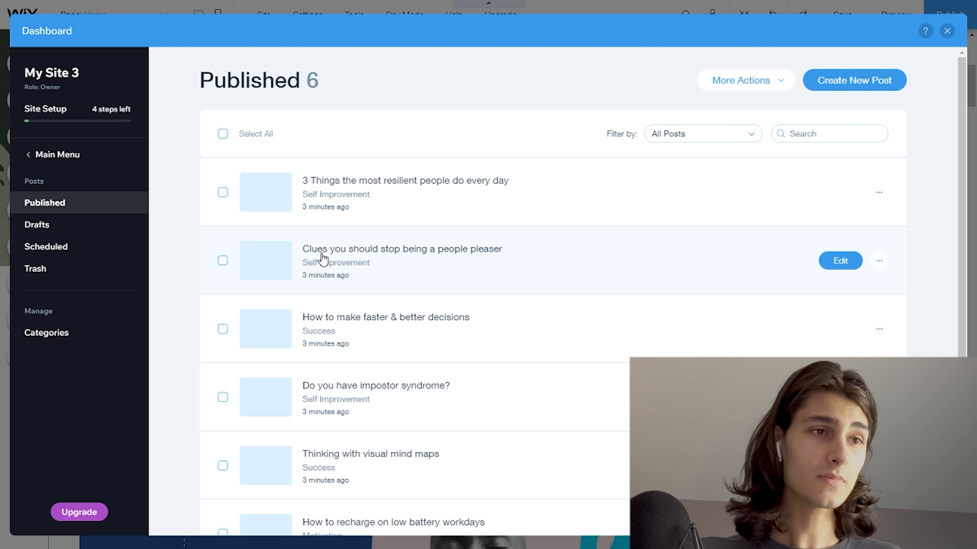
pyautogui.click(222, 194)
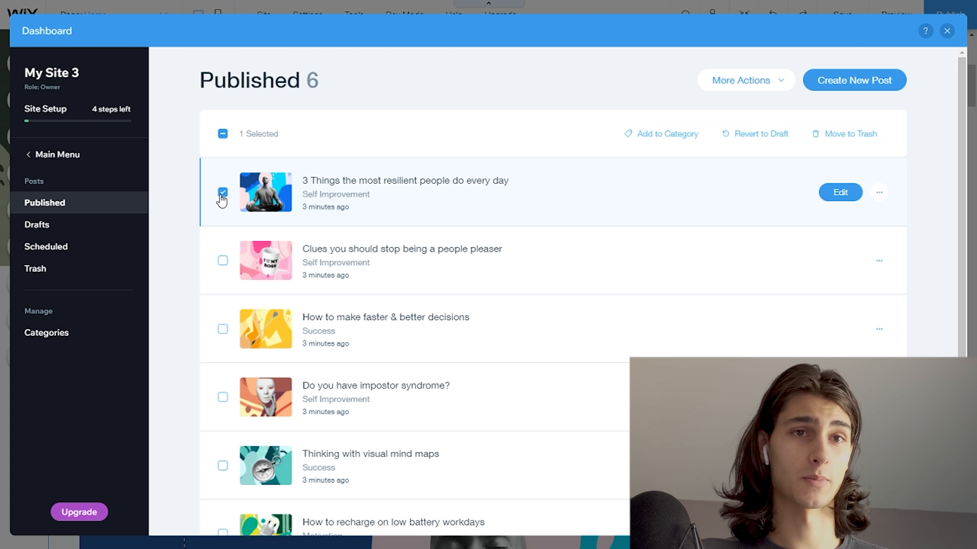
pyautogui.click(838, 138)
pyautogui.click(628, 335)
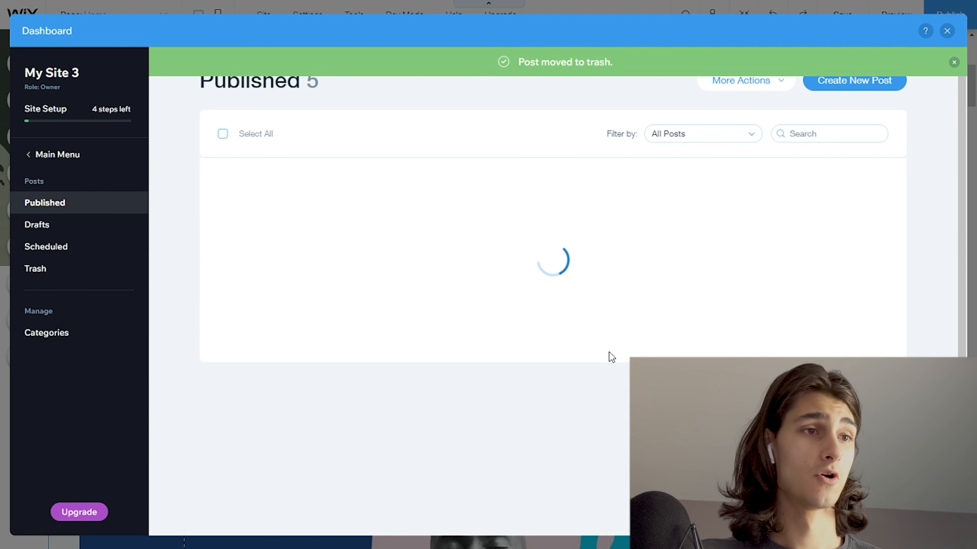
# - Check the extra actions of the post "Clues you should stop being a people pleaser", try selecting all published posts, and clear the selection
pyautogui.click(223, 192)
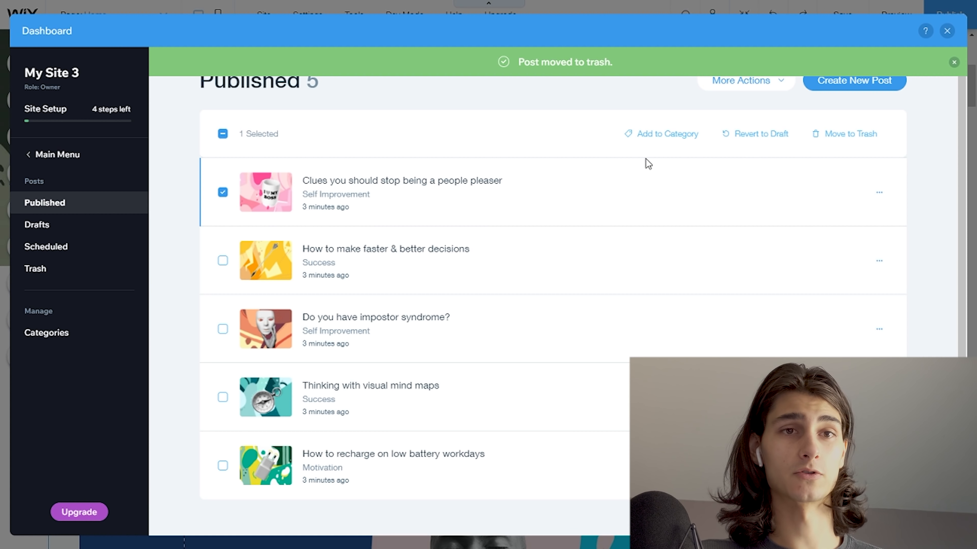
pyautogui.click(878, 194)
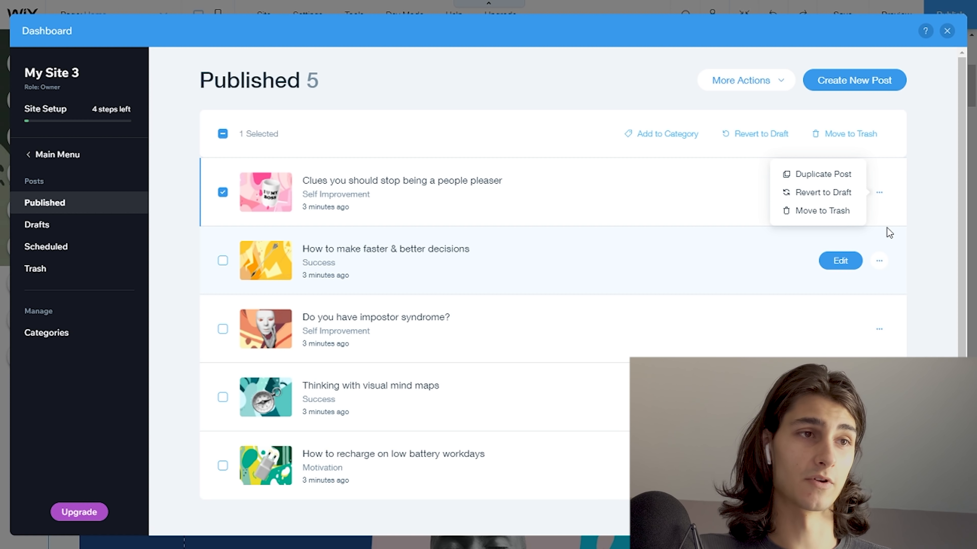
pyautogui.click(223, 134)
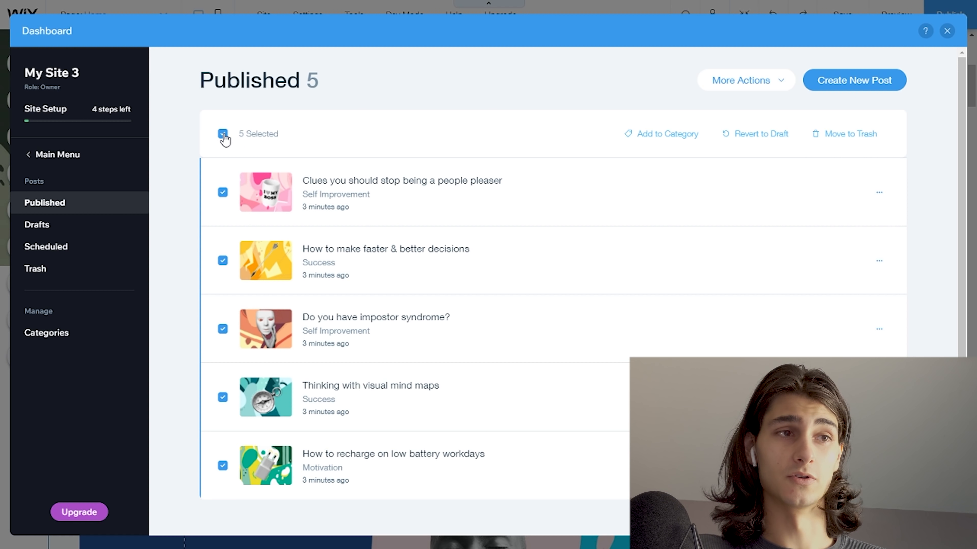
pyautogui.click(223, 135)
pyautogui.click(223, 134)
pyautogui.click(223, 135)
pyautogui.click(223, 135)
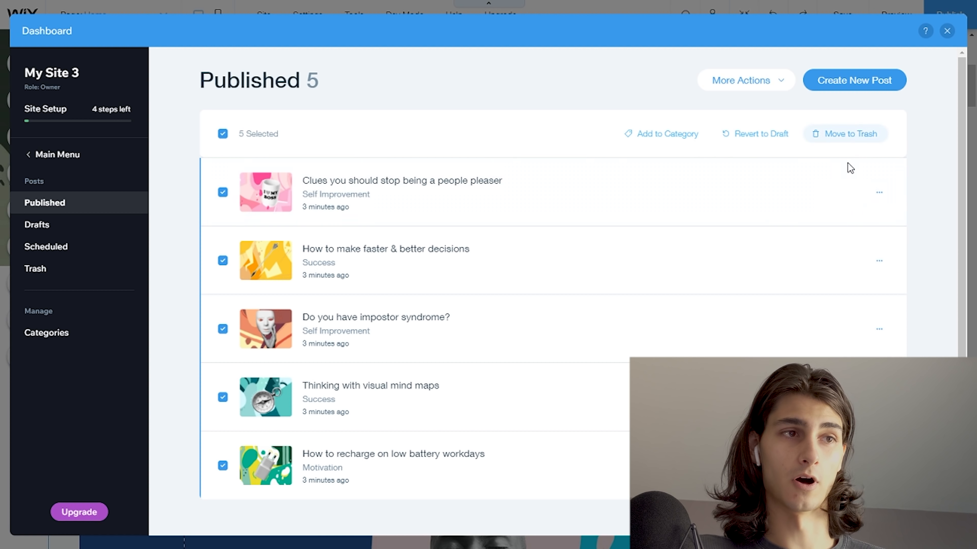
pyautogui.click(224, 134)
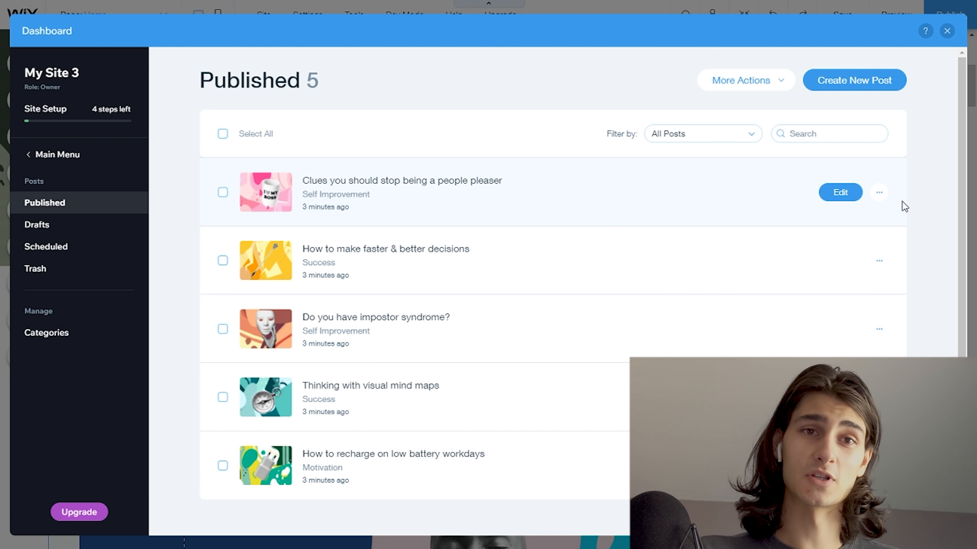
# - Open the post "Clues you should stop being a people pleaser" for editing and review its content down to the media insertion tools
pyautogui.click(840, 192)
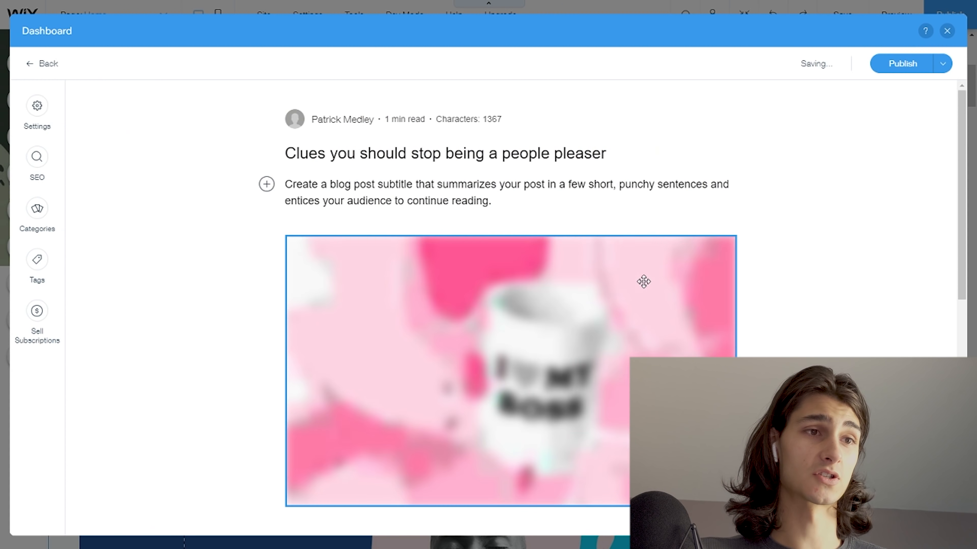
pyautogui.scroll(-2, 793, 341)
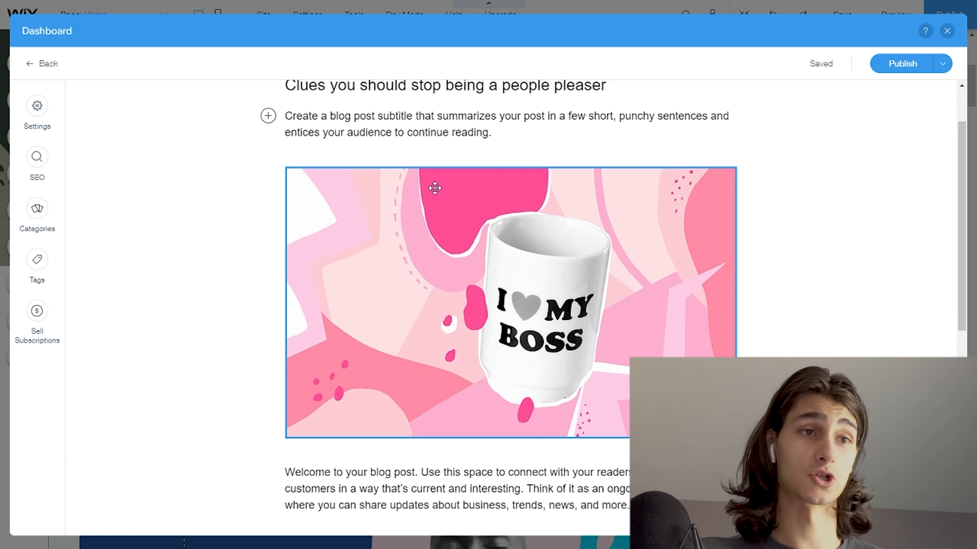
pyautogui.doubleClick(461, 132)
pyautogui.click(508, 126)
pyautogui.scroll(2, 508, 166)
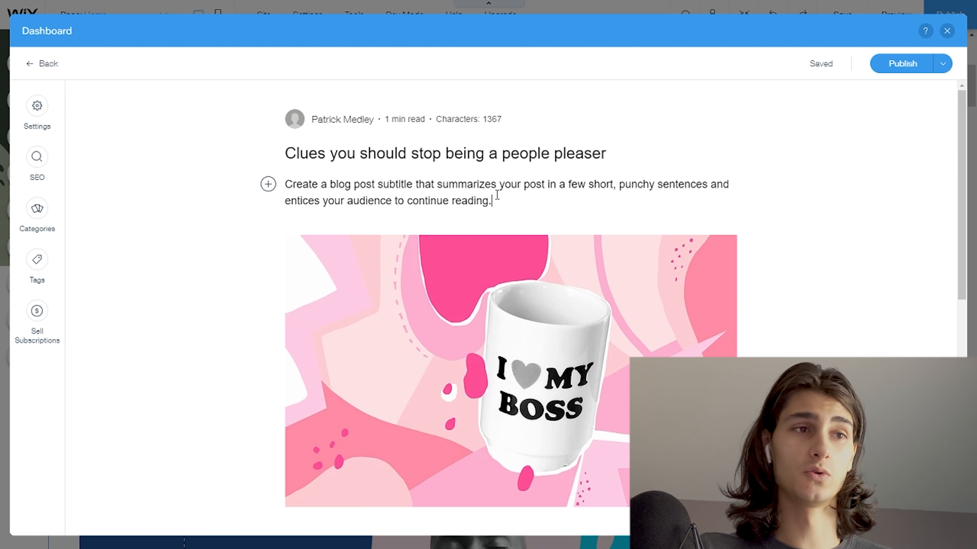
pyautogui.scroll(-6, 511, 208)
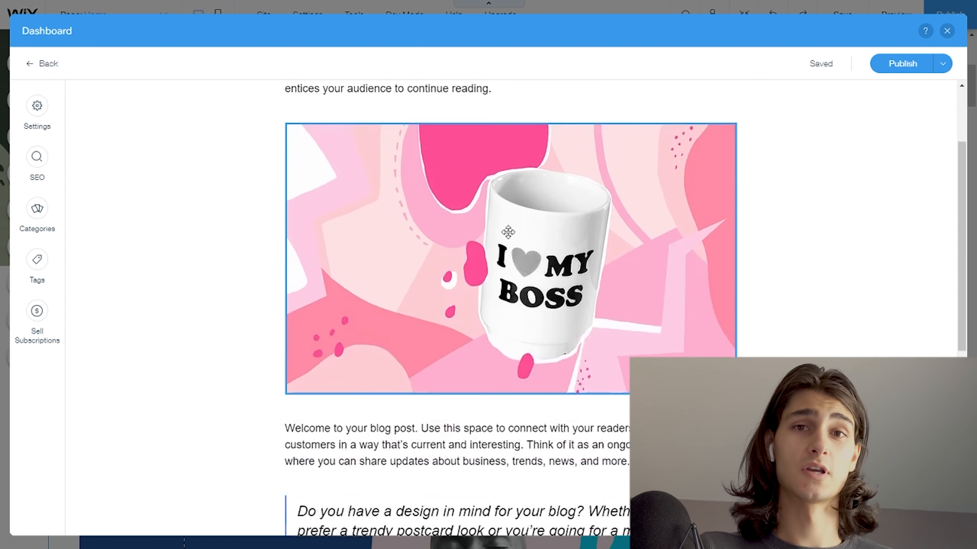
pyautogui.scroll(-7, 509, 237)
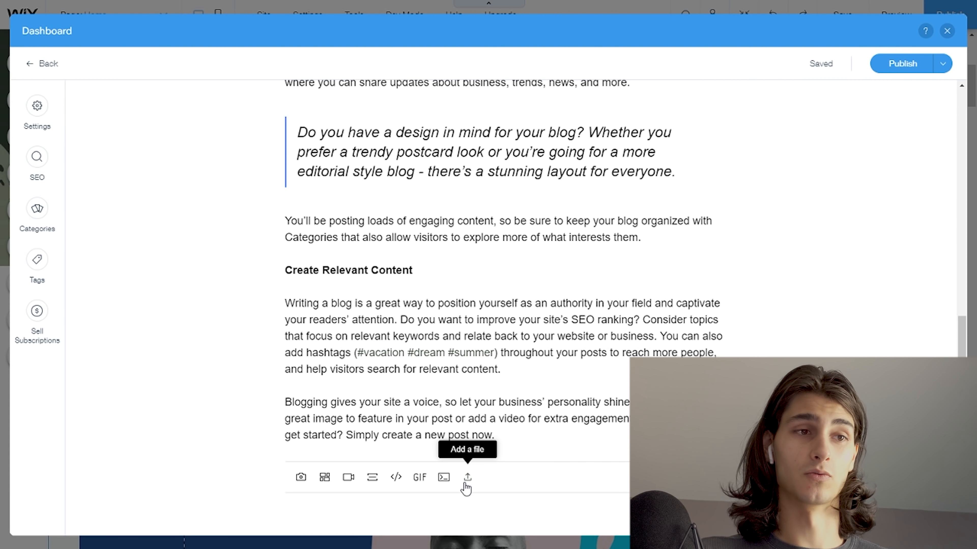
# - Check the media insertion options beside the post's subtitle, dismiss them, and close the post editor
pyautogui.scroll(10, 436, 481)
pyautogui.scroll(2, 378, 391)
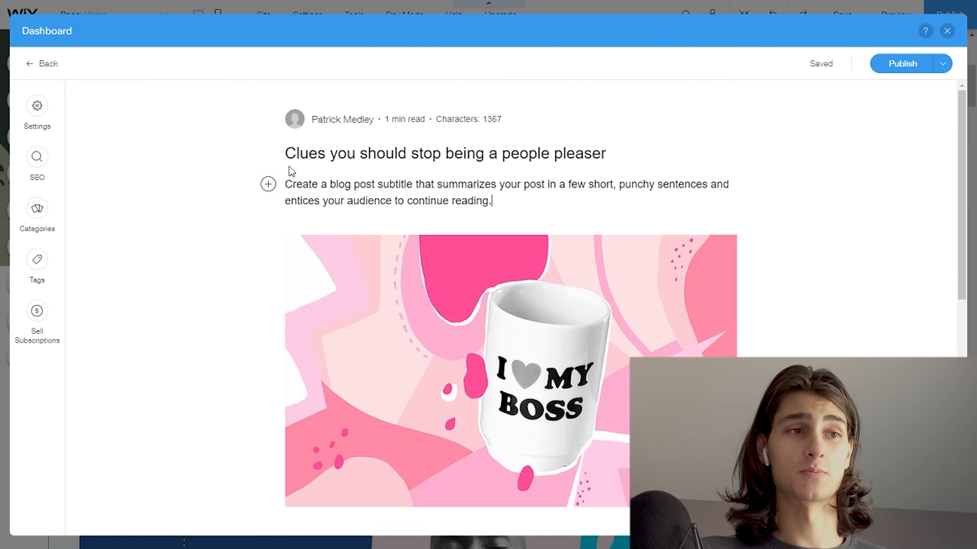
pyautogui.click(268, 190)
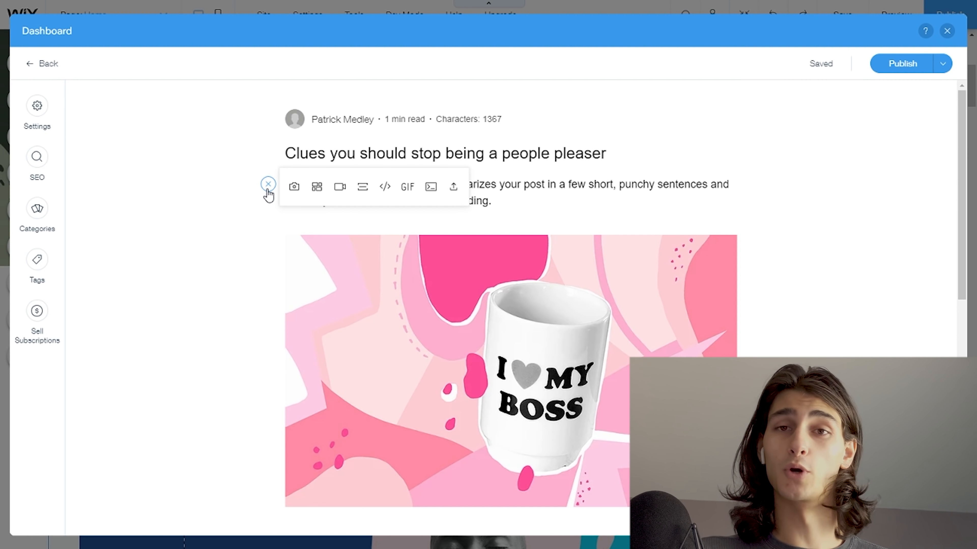
pyautogui.click(689, 151)
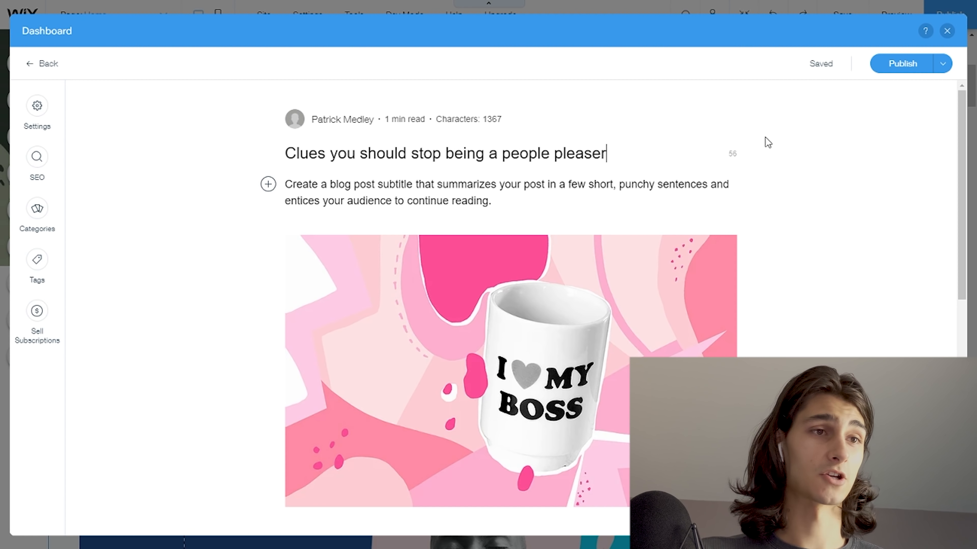
pyautogui.click(946, 32)
# - Open the blog's post management, select all published posts, and move them to the trash
pyautogui.click(20, 283)
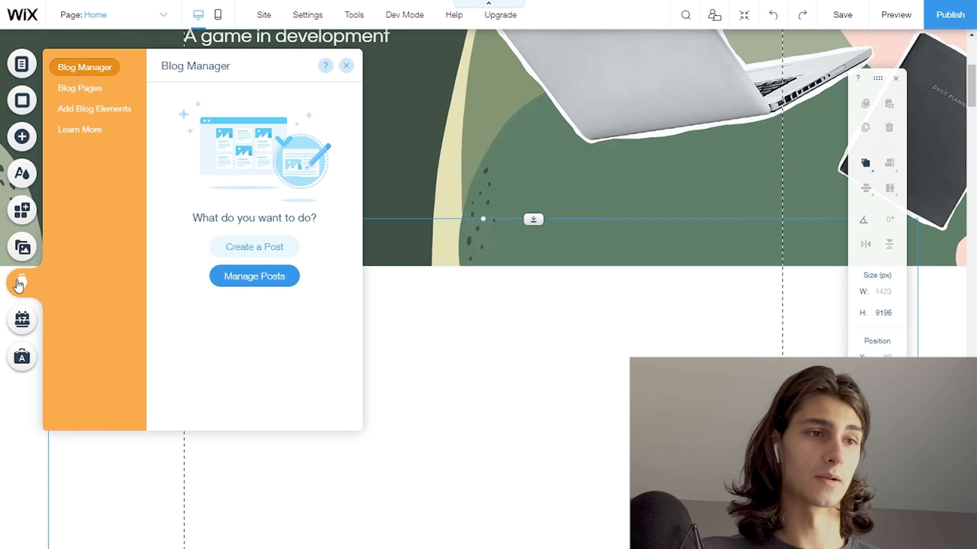
pyautogui.click(235, 276)
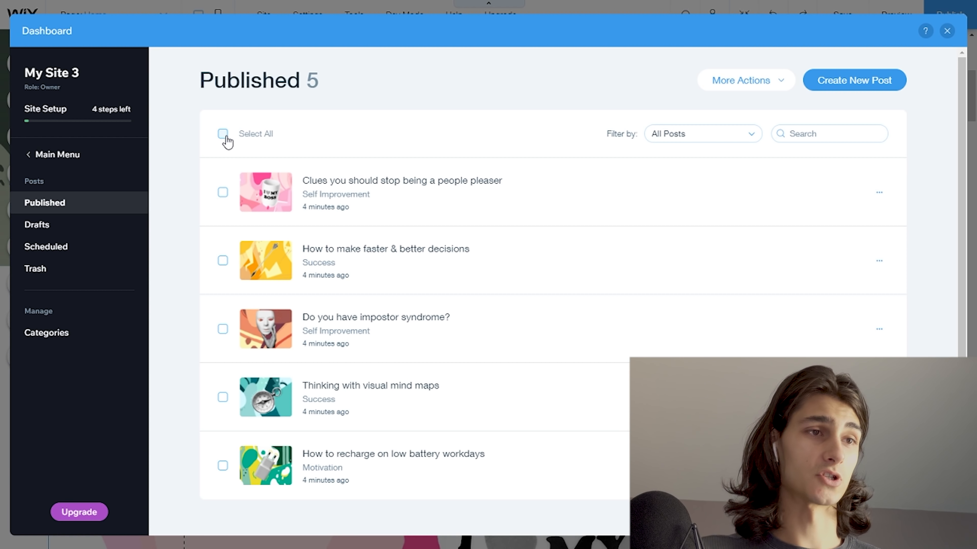
pyautogui.click(223, 135)
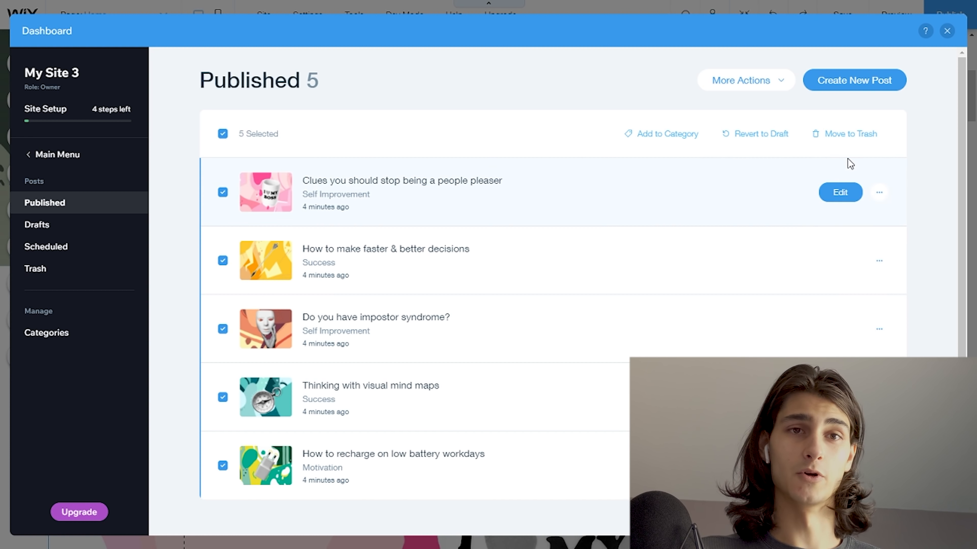
pyautogui.click(850, 135)
pyautogui.click(632, 338)
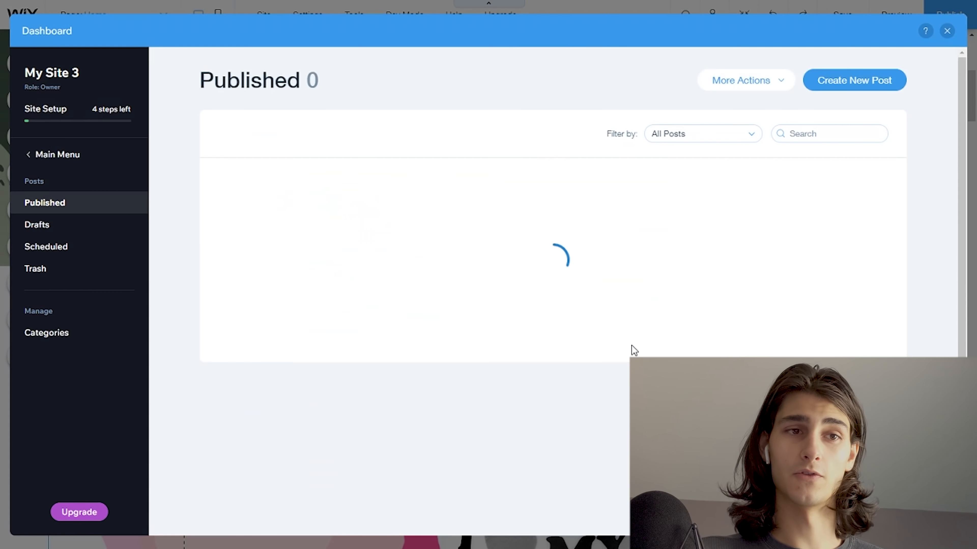
# - Close the post management and inspect the blog section on the Home page down to the footer
pyautogui.click(946, 32)
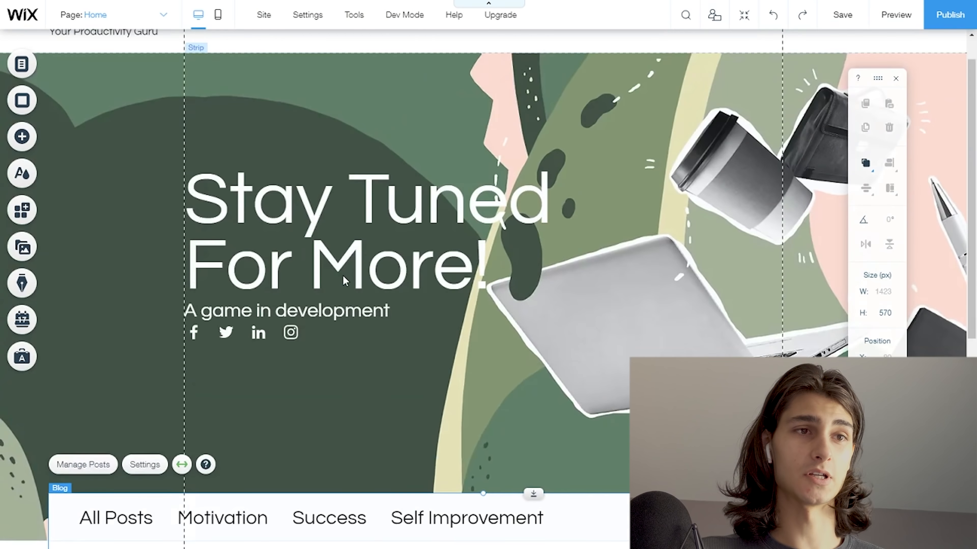
pyautogui.scroll(-6, 346, 281)
pyautogui.scroll(1, 362, 275)
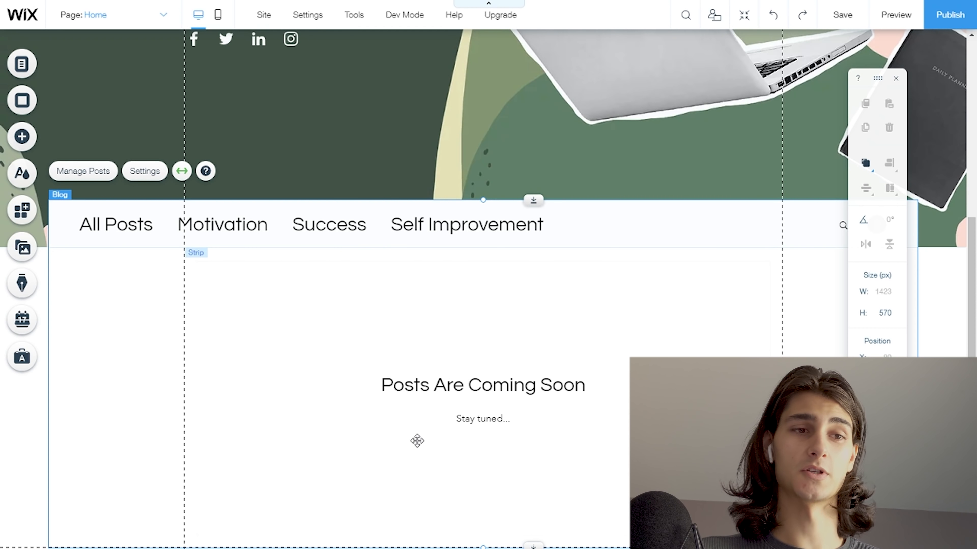
pyautogui.scroll(-2, 392, 423)
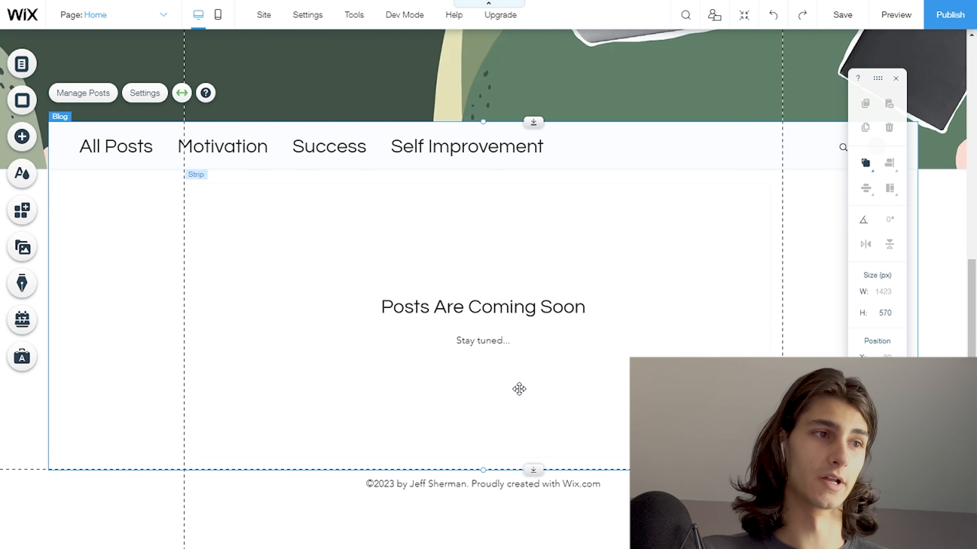
# - Create a new blog post titled "Hello World!" with the body text "This is my first blog post!"
pyautogui.click(22, 283)
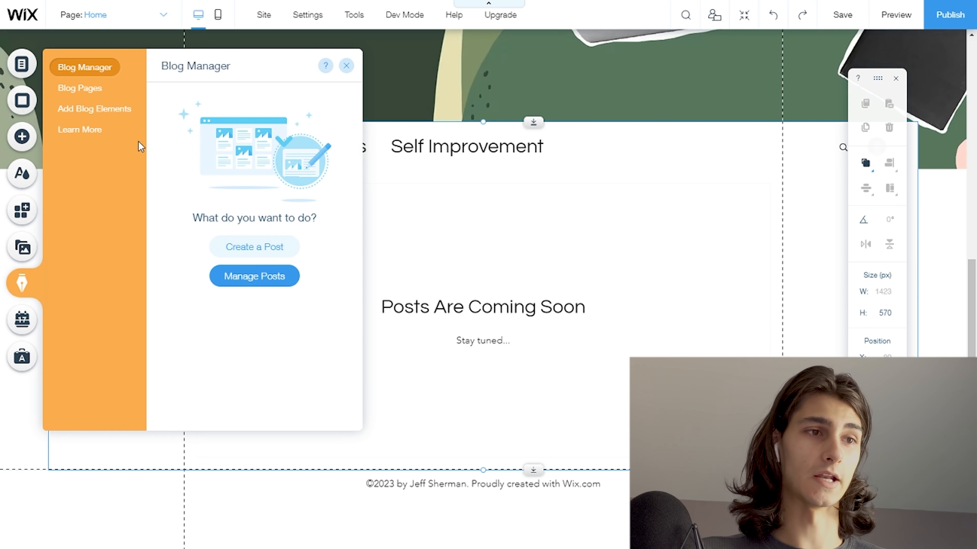
pyautogui.click(264, 247)
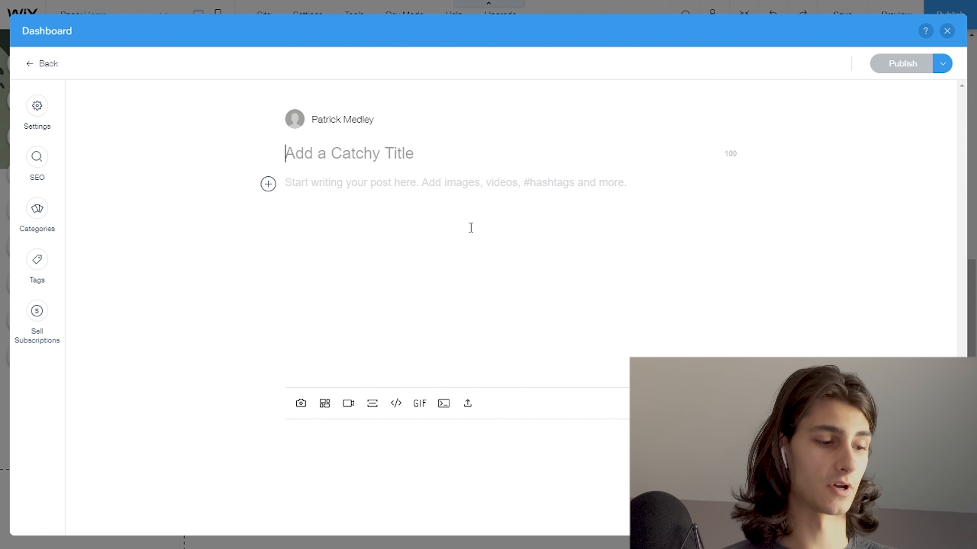
pyautogui.write('Hello World!')
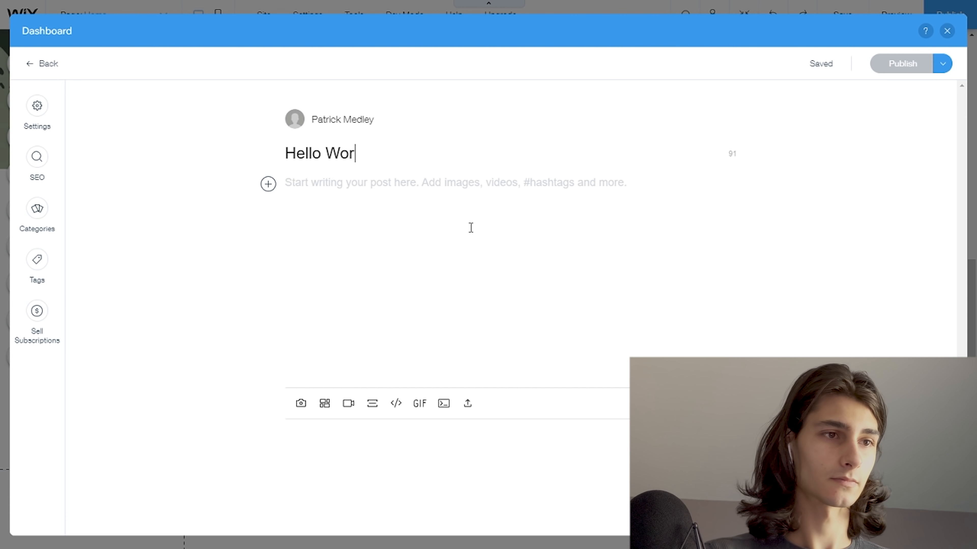
pyautogui.press('Return')
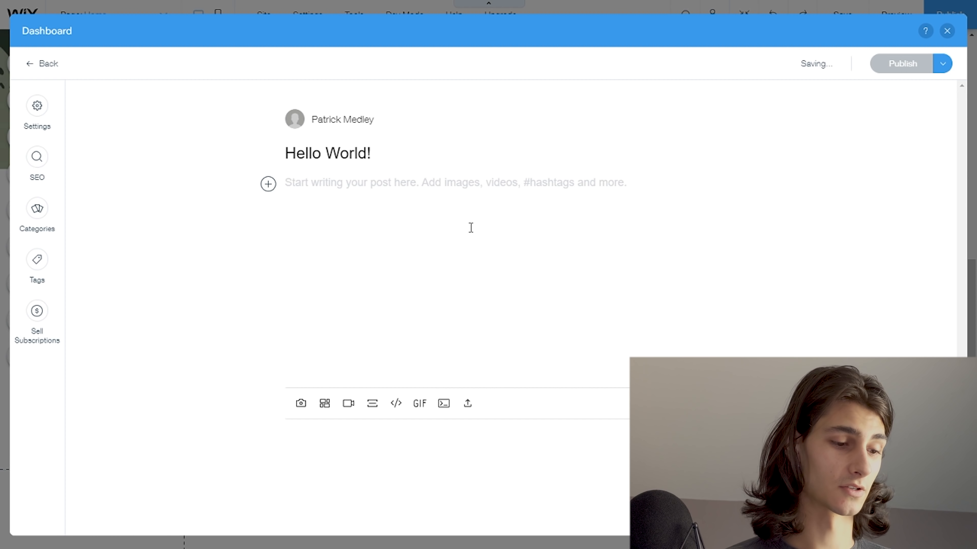
pyautogui.write('This is my first blog post!')
pyautogui.press('Return')
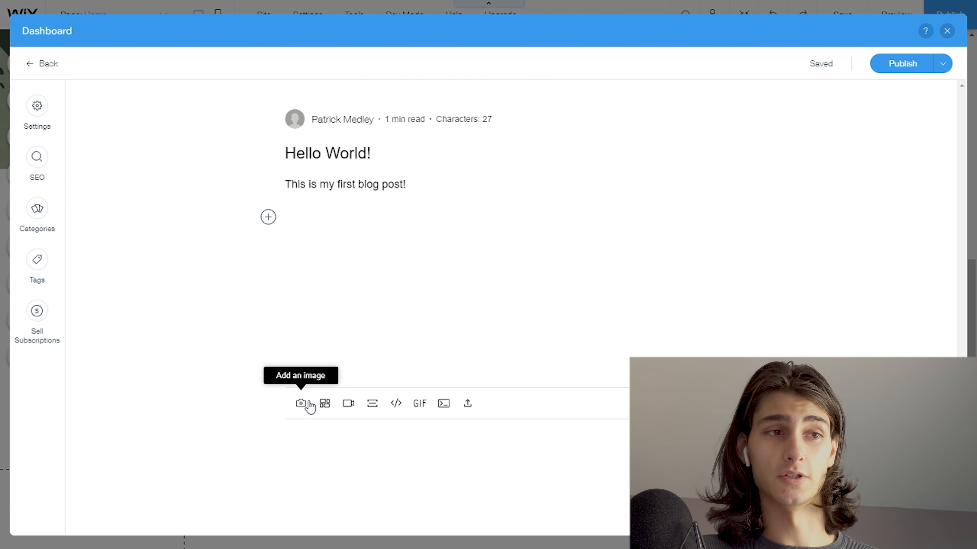
# - Insert the "Work Desk" image from Media from Wix below the post's body text
pyautogui.click(268, 217)
pyautogui.click(293, 222)
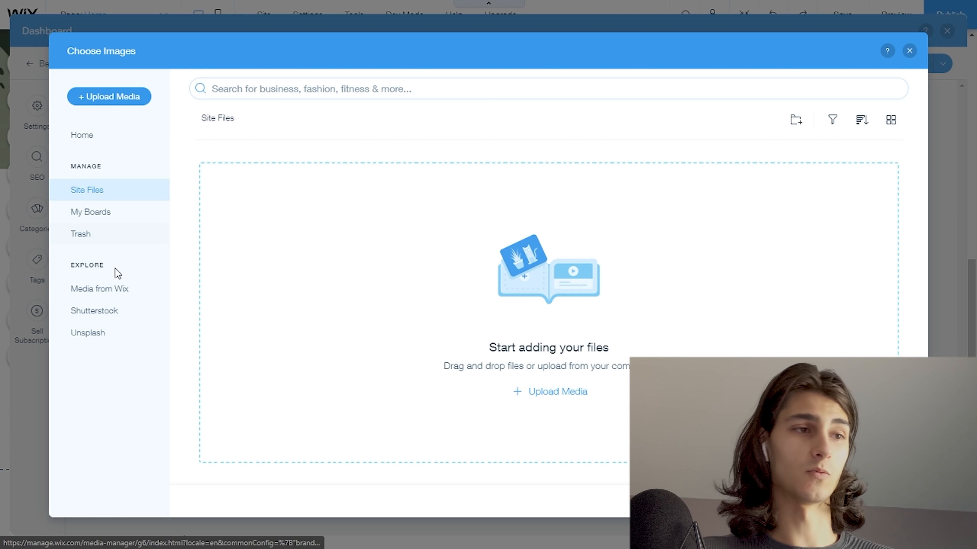
pyautogui.click(117, 297)
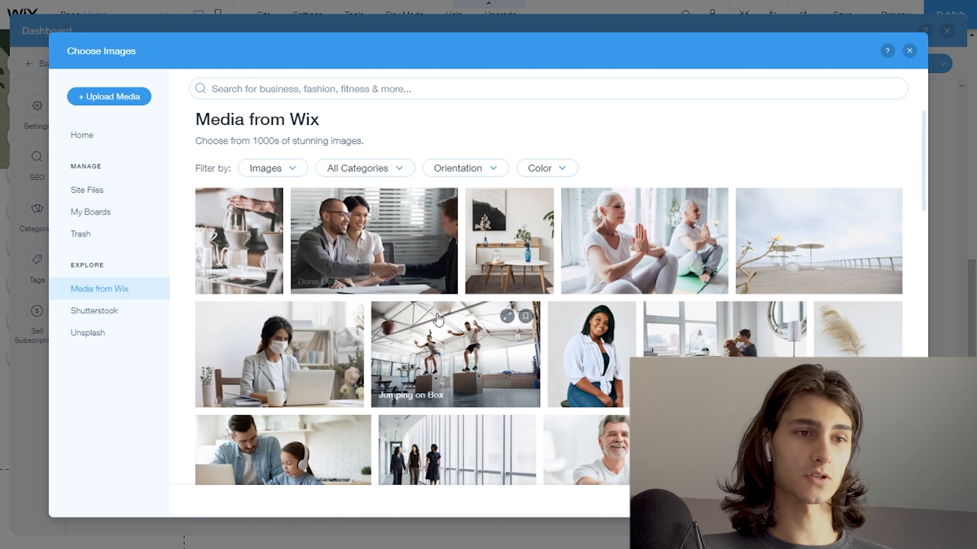
pyautogui.scroll(-1, 434, 333)
pyautogui.scroll(-4, 434, 333)
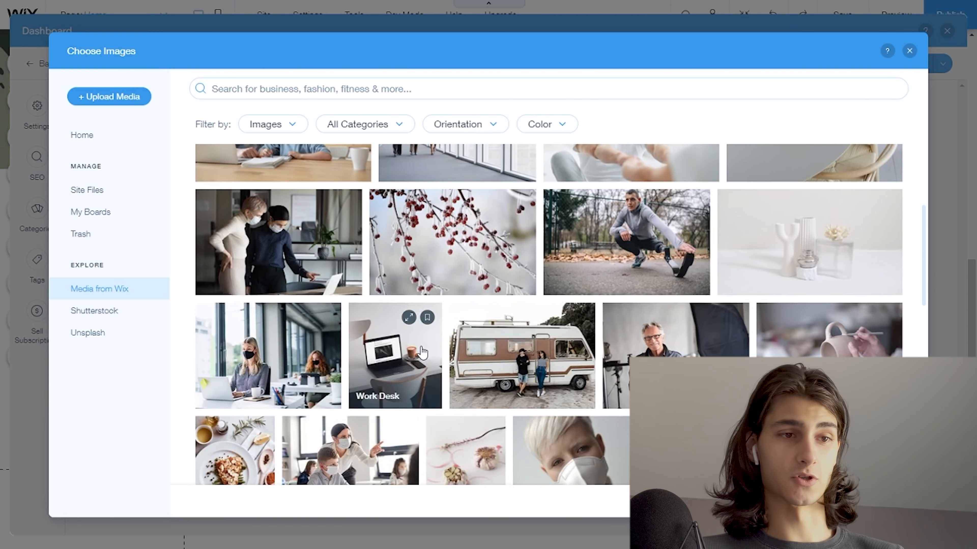
pyautogui.doubleClick(416, 365)
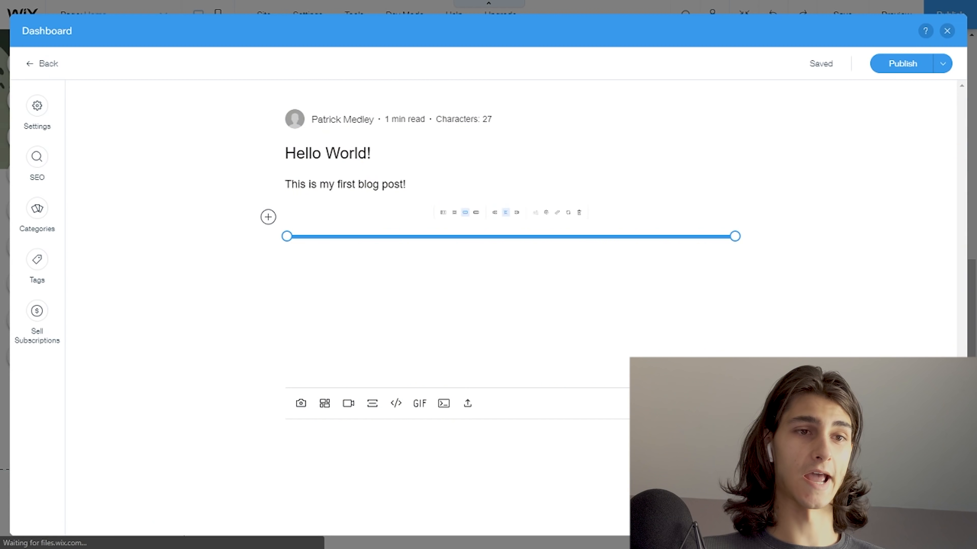
# - Shrink the inserted image to about half the width of the post's text column
pyautogui.scroll(-5, 763, 307)
pyautogui.scroll(5, 743, 308)
pyautogui.scroll(-7, 745, 309)
pyautogui.scroll(5, 744, 310)
pyautogui.moveTo(736, 387); pyautogui.dragTo(583, 340)
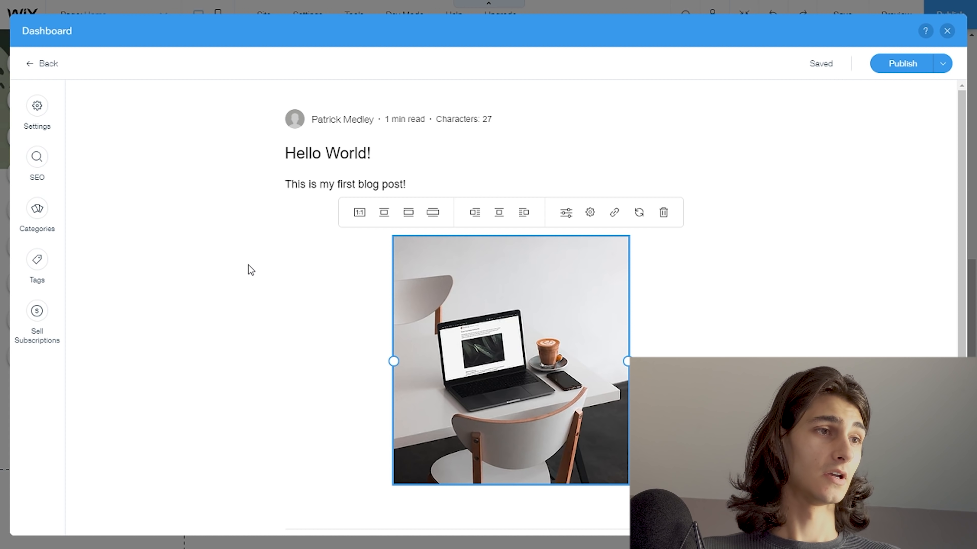
# - Review the general post settings, checking the publish date calendar and switching the cover image display off and back on
pyautogui.click(48, 119)
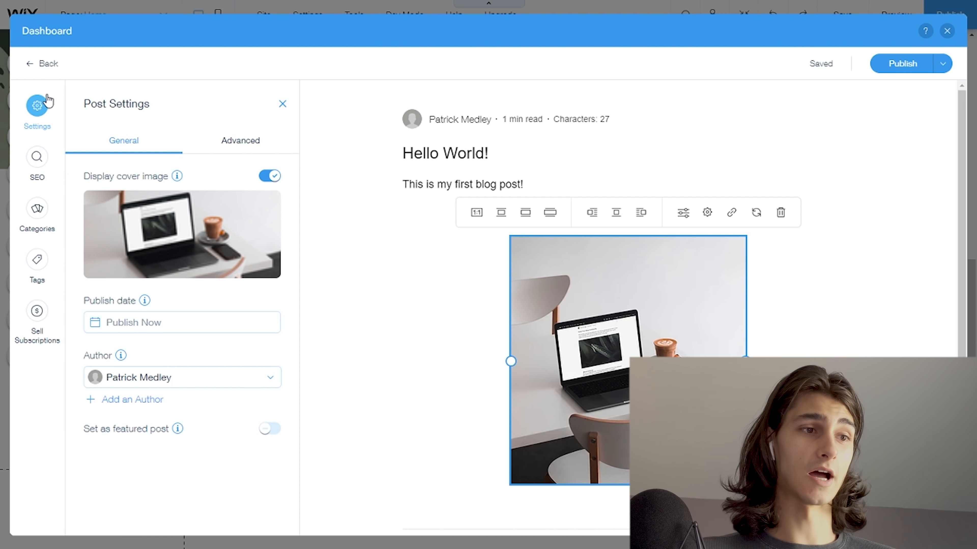
pyautogui.click(165, 318)
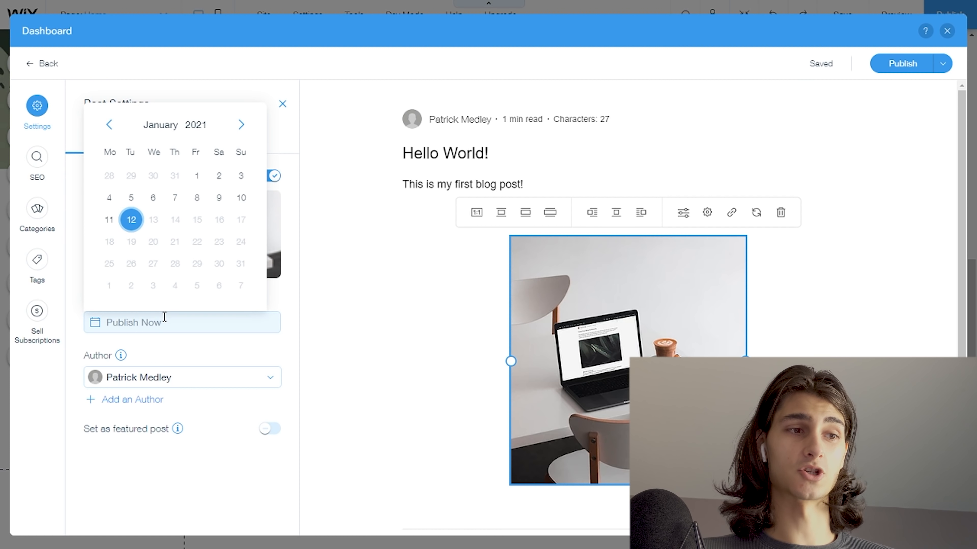
pyautogui.click(189, 349)
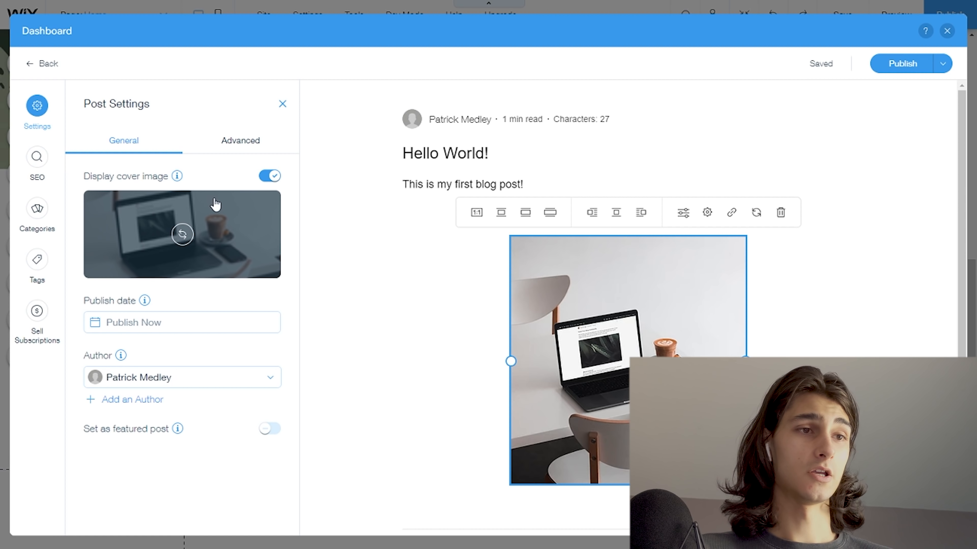
pyautogui.click(264, 184)
pyautogui.click(266, 183)
# - Add the excerpt "This is an excerpt." in the advanced post settings
pyautogui.click(262, 148)
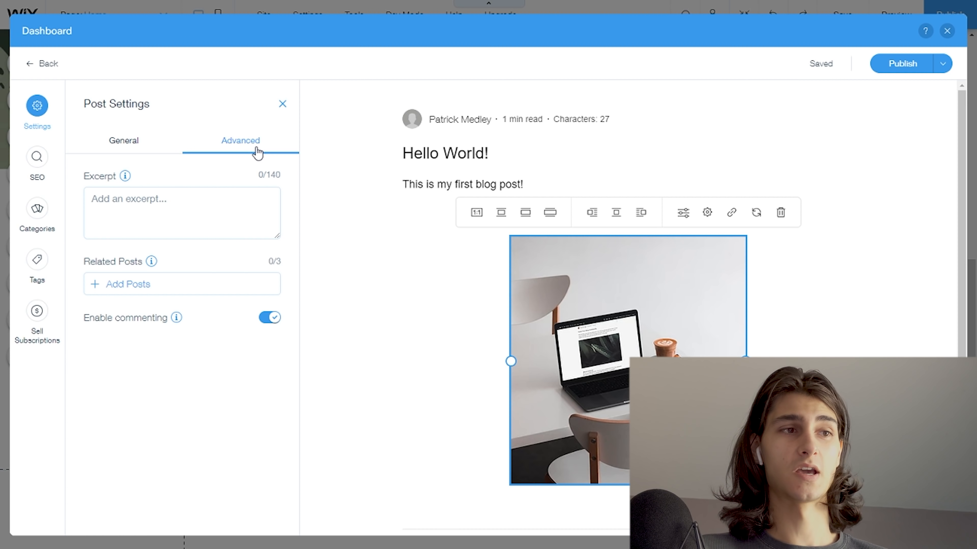
pyautogui.click(210, 223)
pyautogui.write('This is an excerpt.')
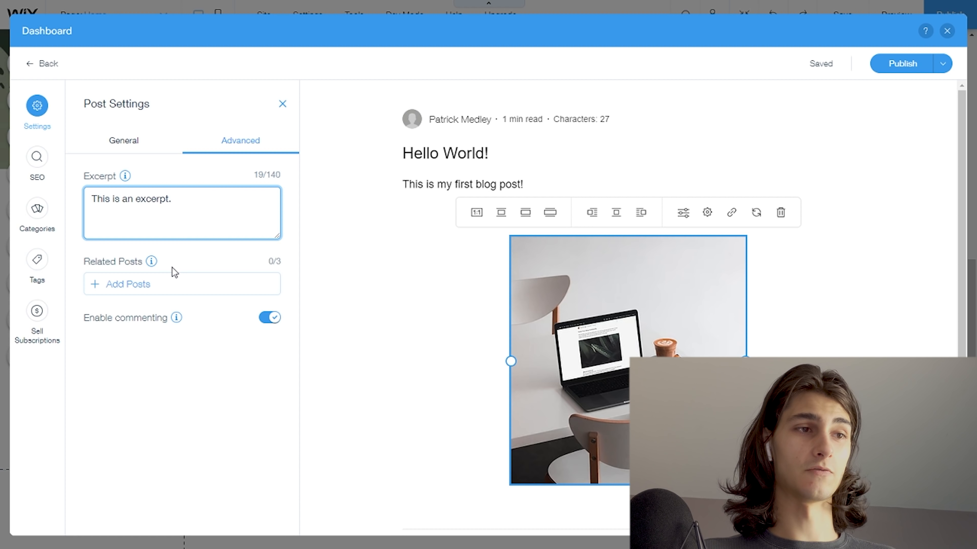
# - Check the Related Posts information and switch commenting off and back on for the post
pyautogui.moveTo(152, 265)
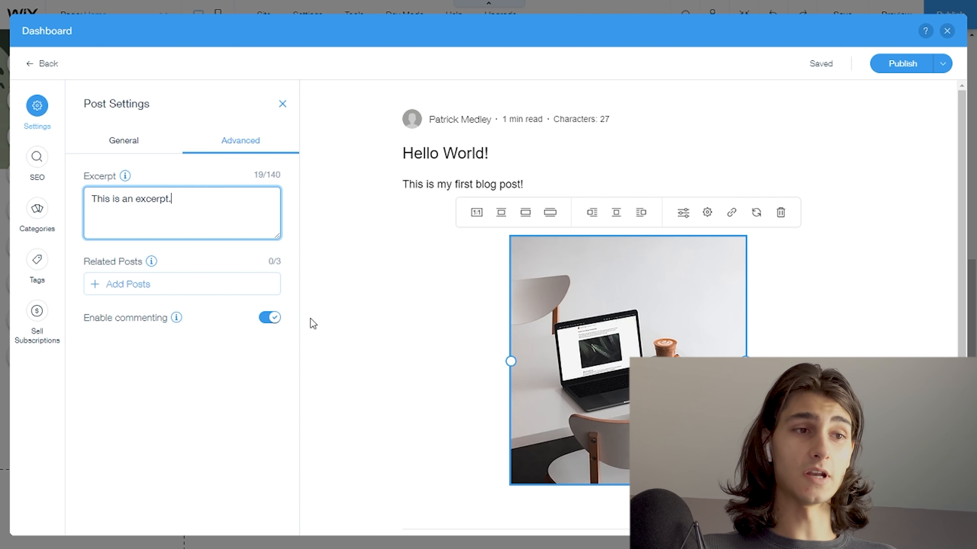
pyautogui.click(274, 322)
pyautogui.click(272, 321)
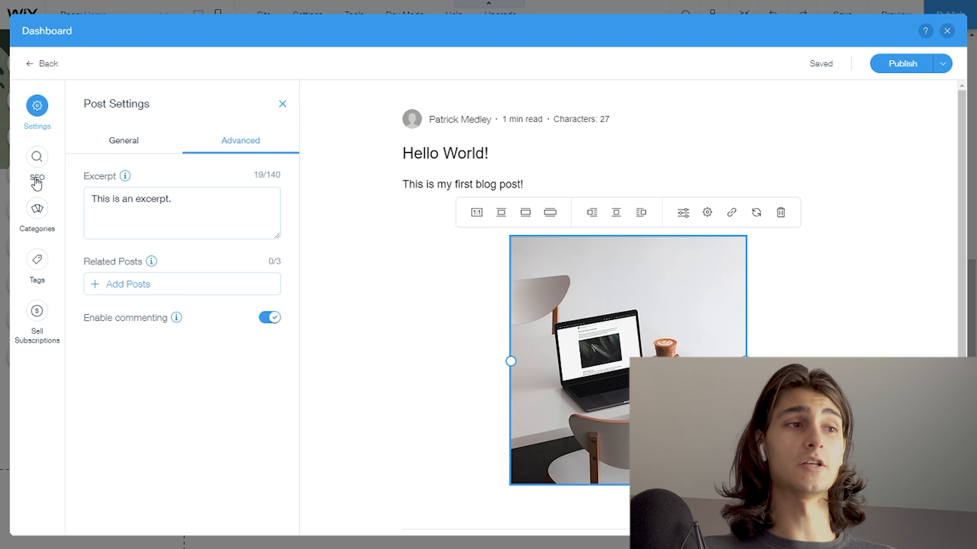
# - Review the post's SEO settings: the URL slug, search engine title, post description and Google preview
pyautogui.click(38, 178)
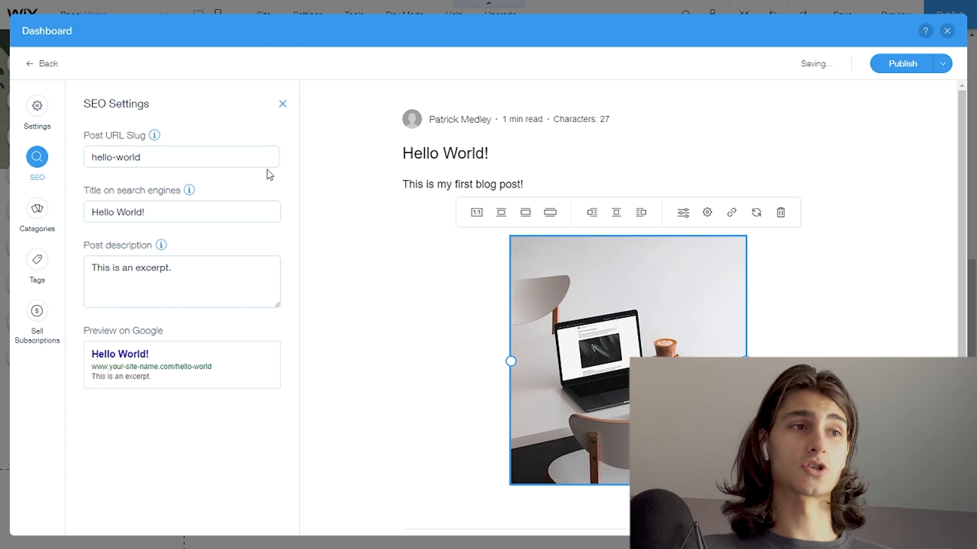
pyautogui.click(255, 158)
pyautogui.click(255, 213)
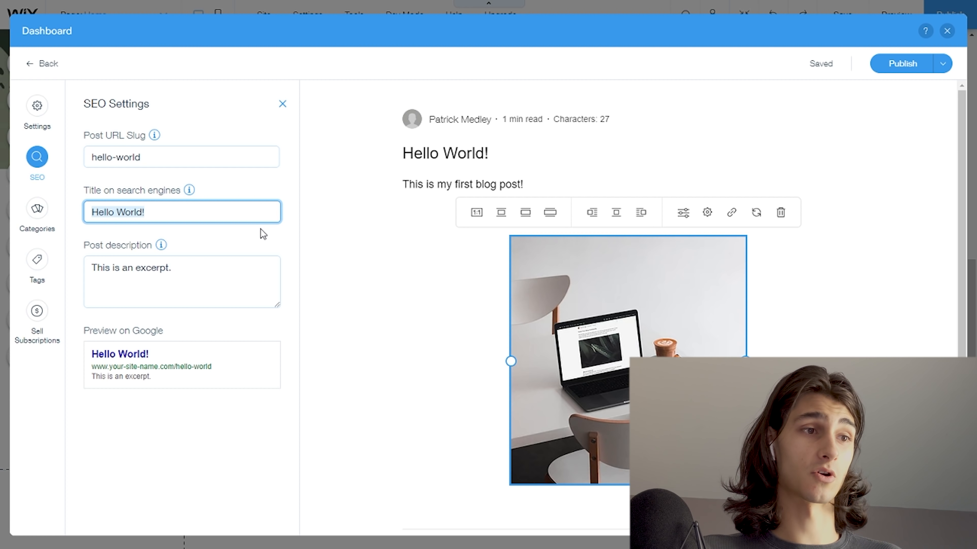
pyautogui.click(218, 284)
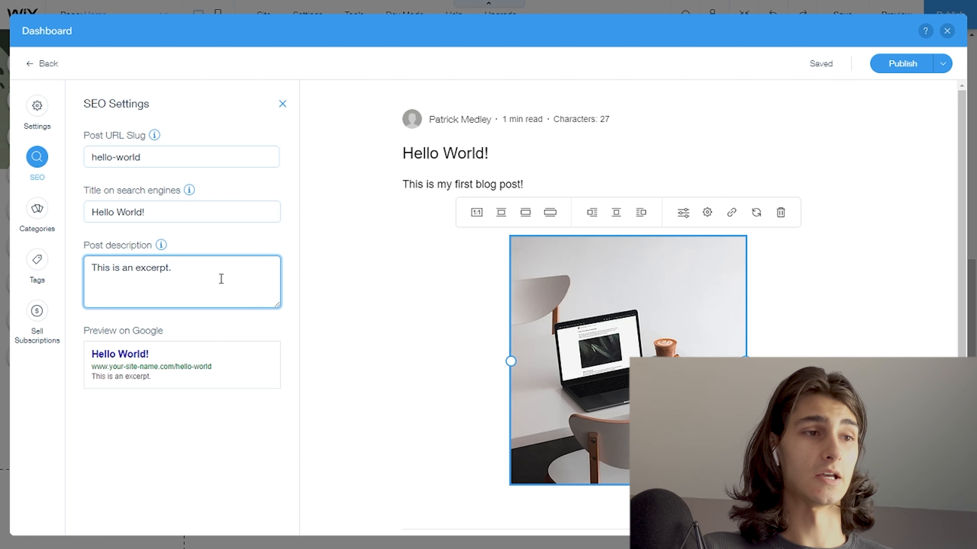
pyautogui.moveTo(109, 330); pyautogui.dragTo(139, 320)
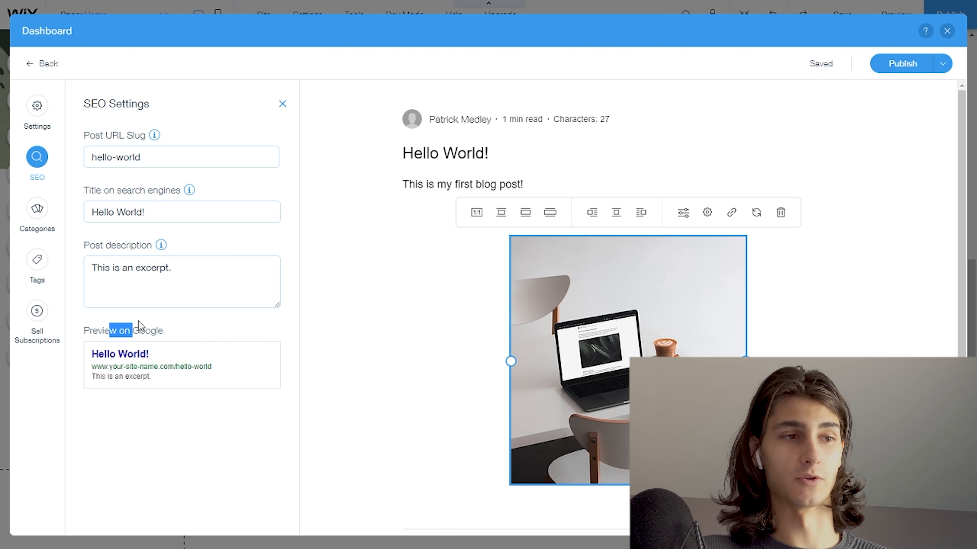
pyautogui.click(184, 340)
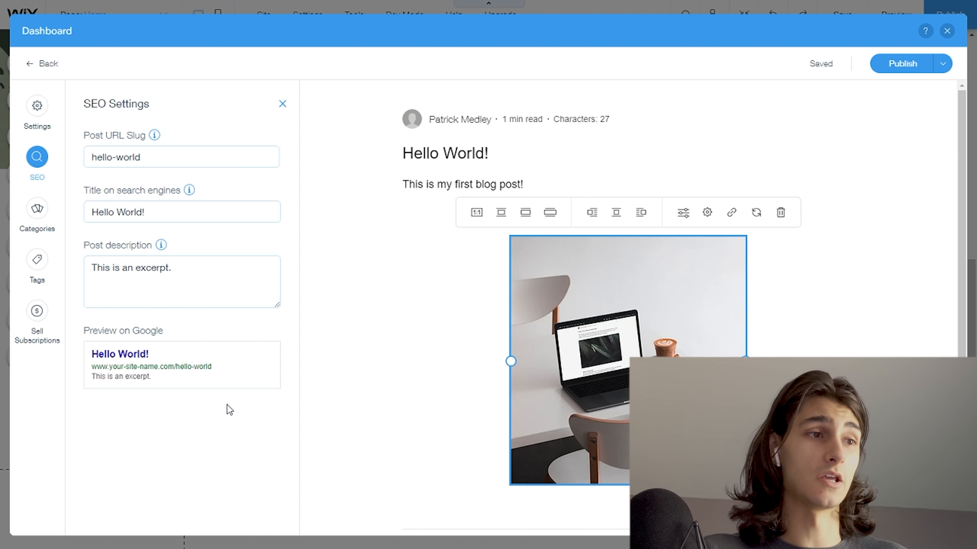
# - Create a "Game Design" category and assign it as the post's only category
pyautogui.click(49, 231)
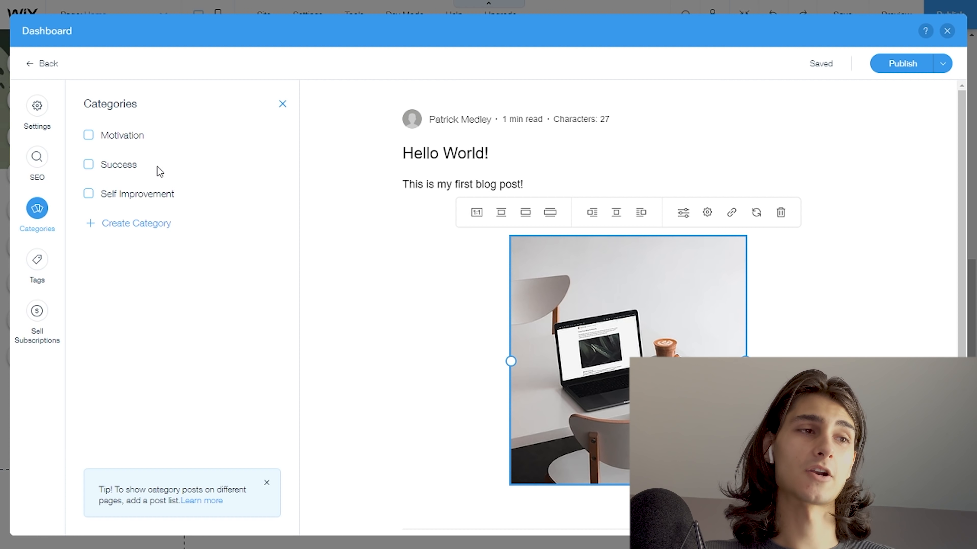
pyautogui.click(108, 224)
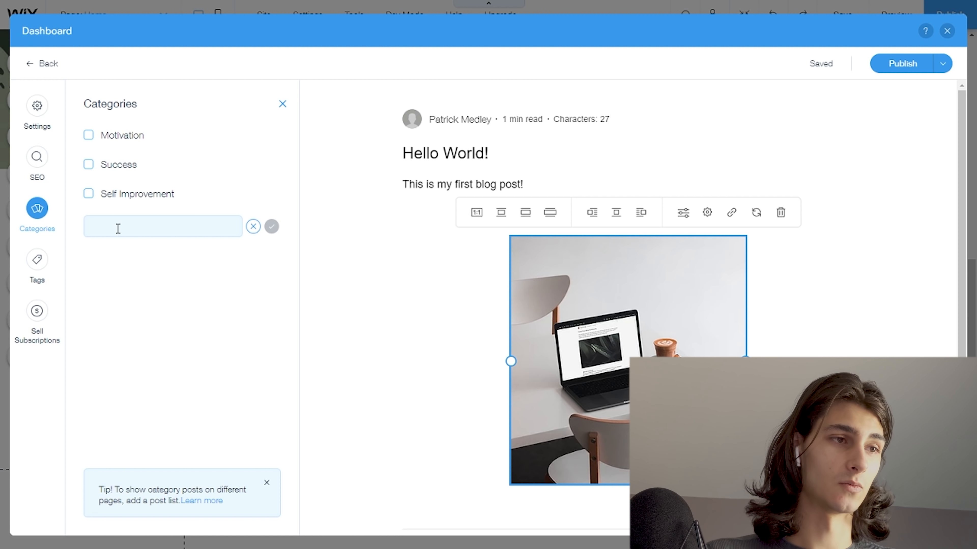
pyautogui.click(118, 228)
pyautogui.write('Game Design')
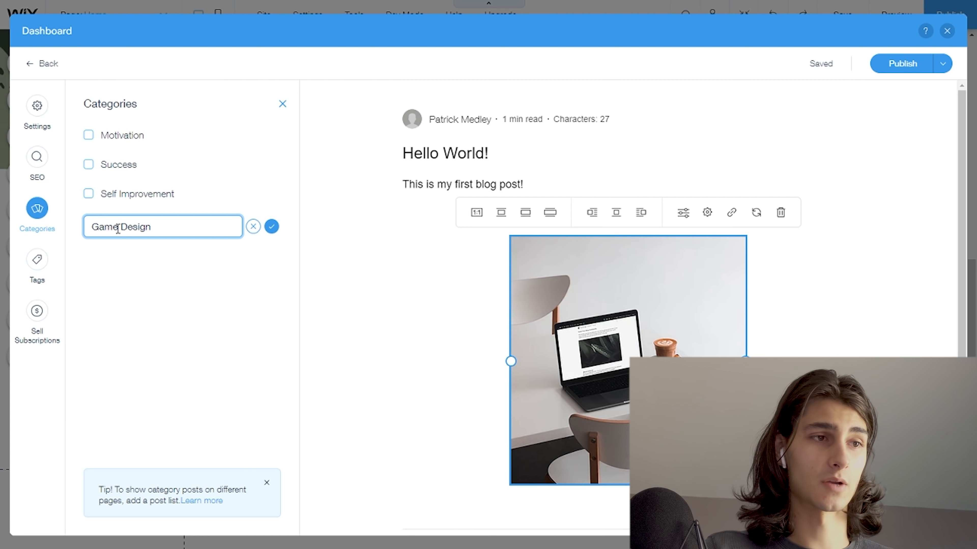
pyautogui.click(271, 227)
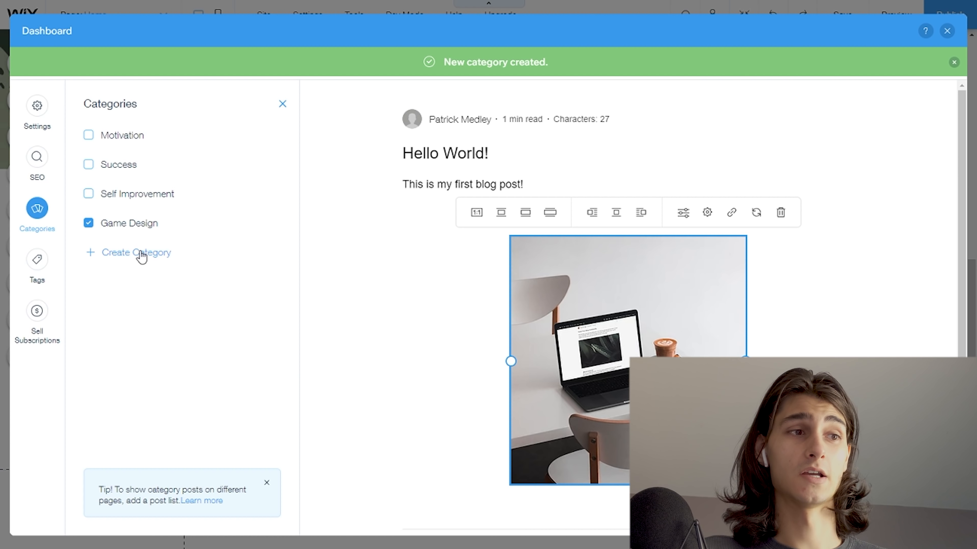
pyautogui.click(88, 224)
pyautogui.click(88, 193)
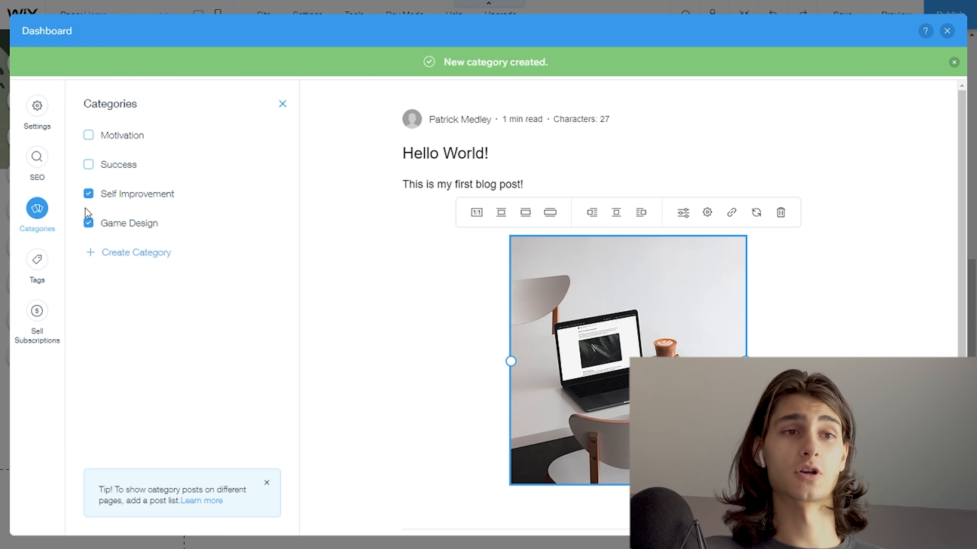
pyautogui.click(89, 194)
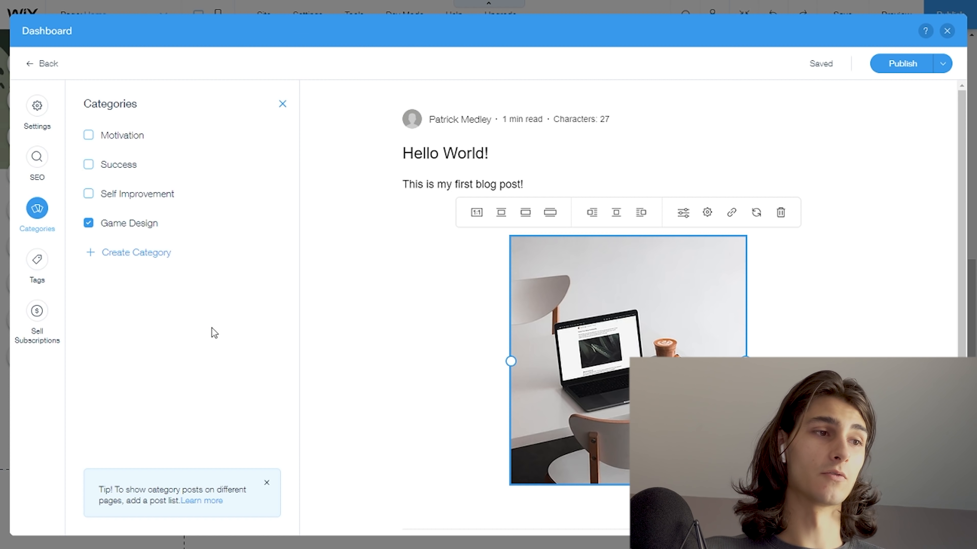
# - Add the tags "design tips" and "more" to the post
pyautogui.click(41, 275)
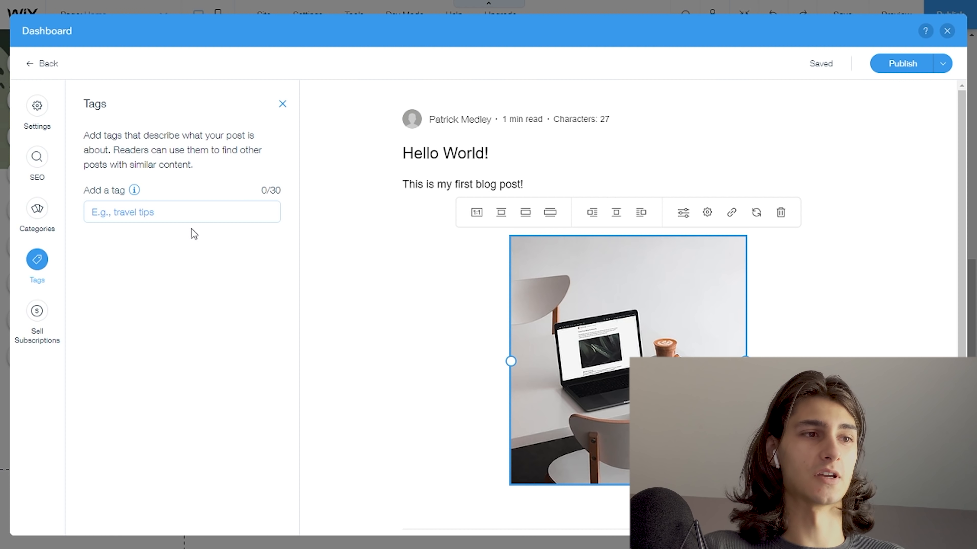
pyautogui.click(172, 217)
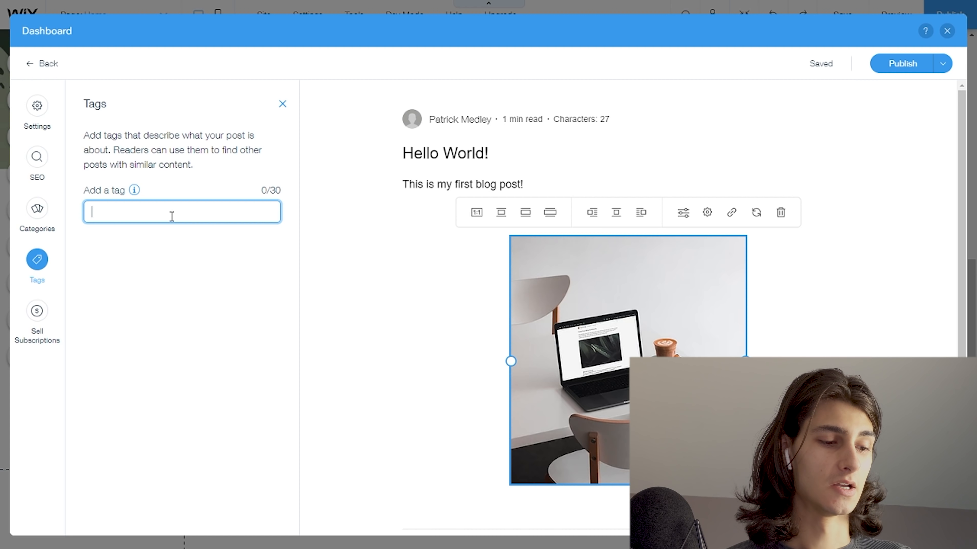
pyautogui.write('design tiu')
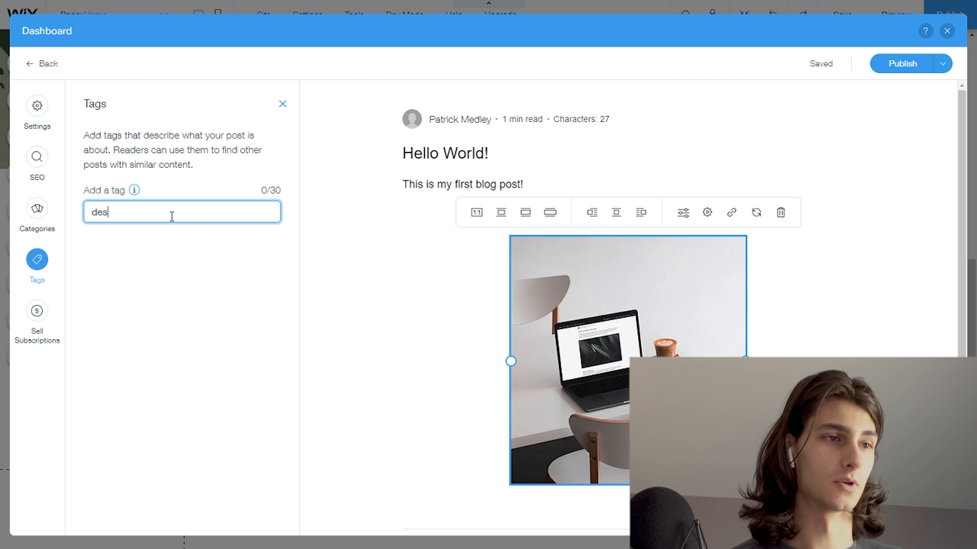
pyautogui.press('BackSpace')
pyautogui.write('ps')
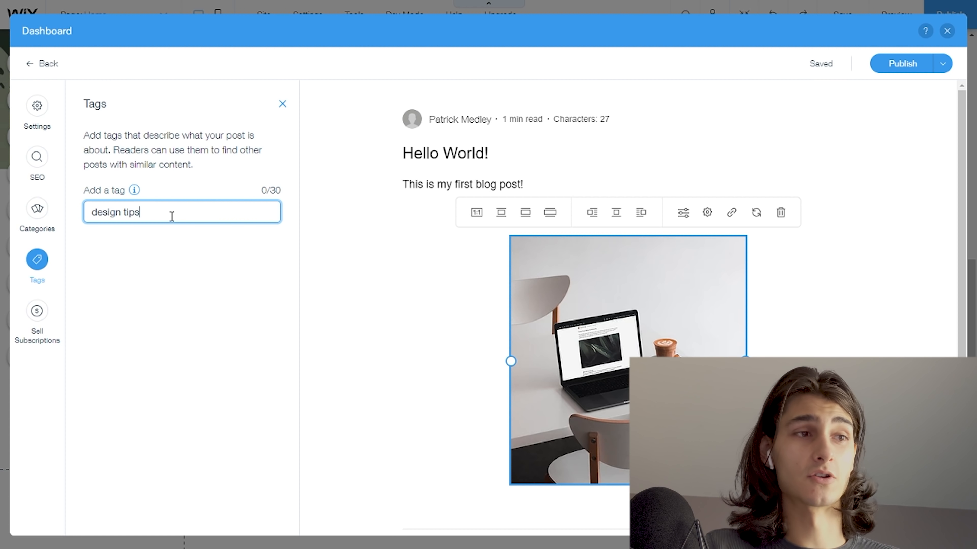
pyautogui.press('Return')
pyautogui.click(183, 211)
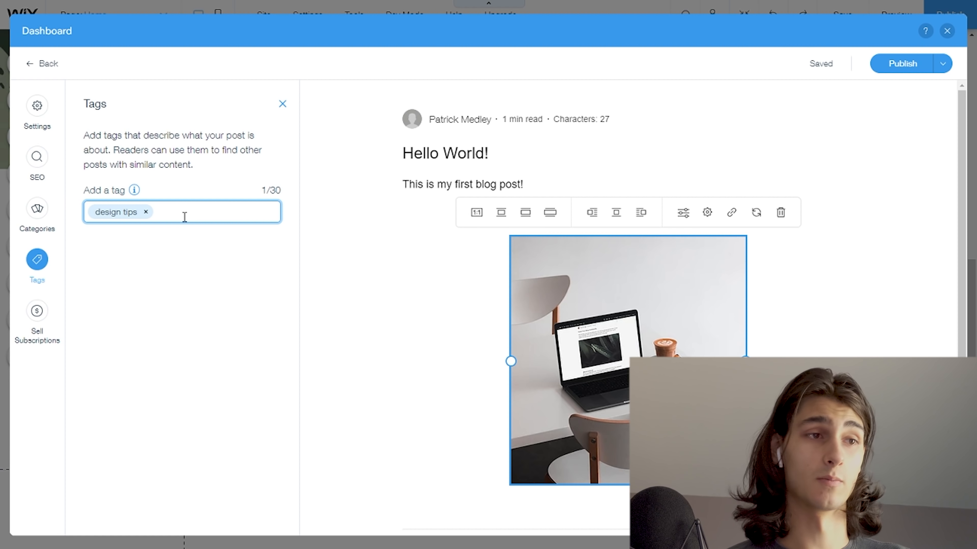
pyautogui.write('more')
pyautogui.press('Return')
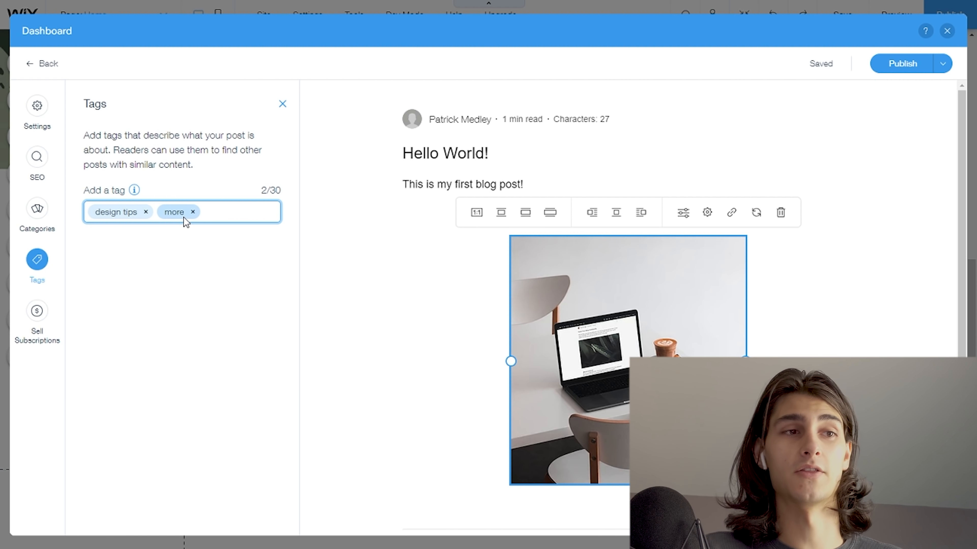
pyautogui.doubleClick(268, 189)
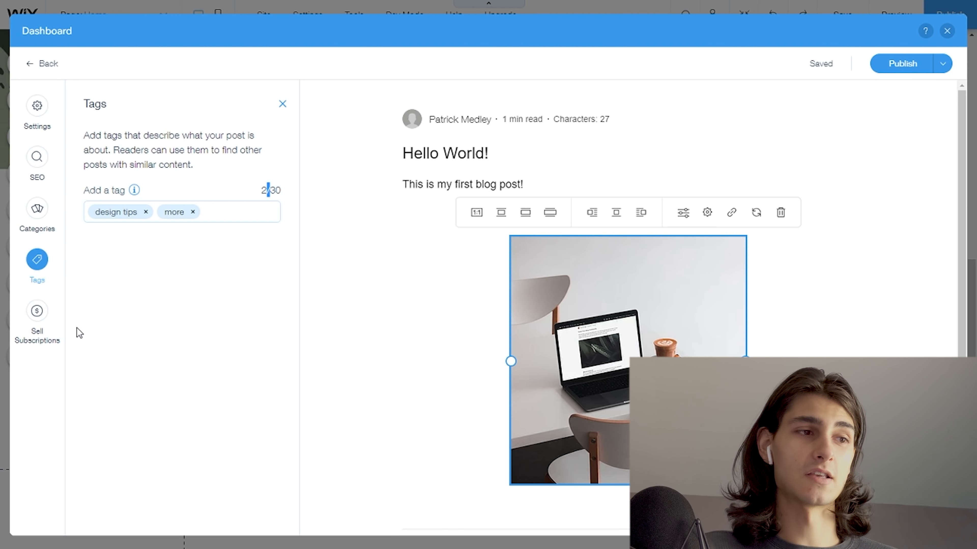
# - Review the post's subscription plan information and return to the published posts list
pyautogui.click(39, 325)
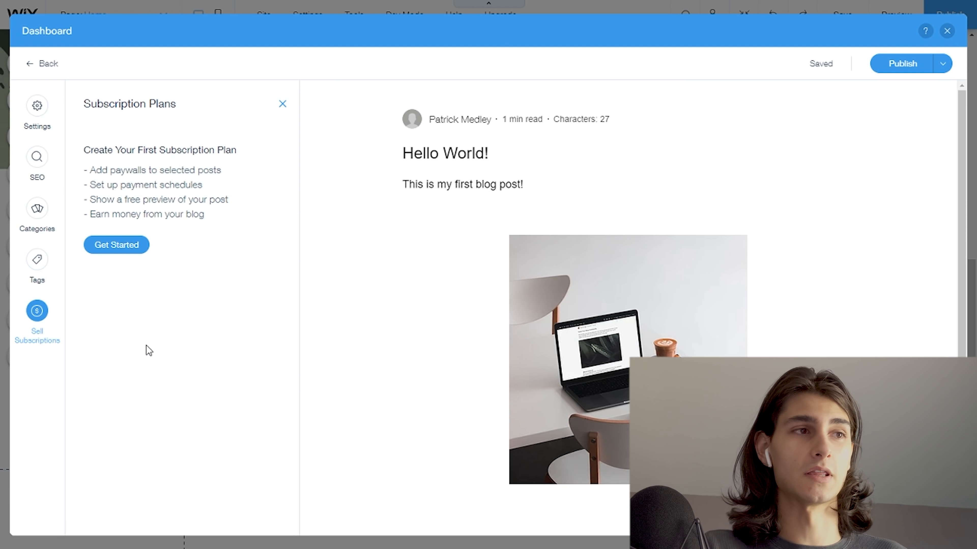
pyautogui.click(32, 65)
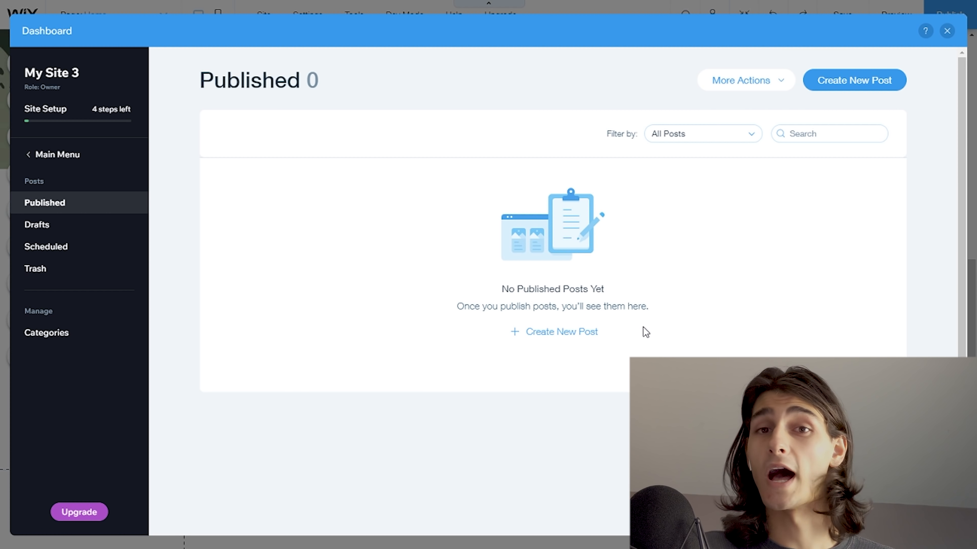
# - Create and publish a "Hello world" post with the text "This is a post!" and the laptop photo, and return to the site editor
pyautogui.click(587, 344)
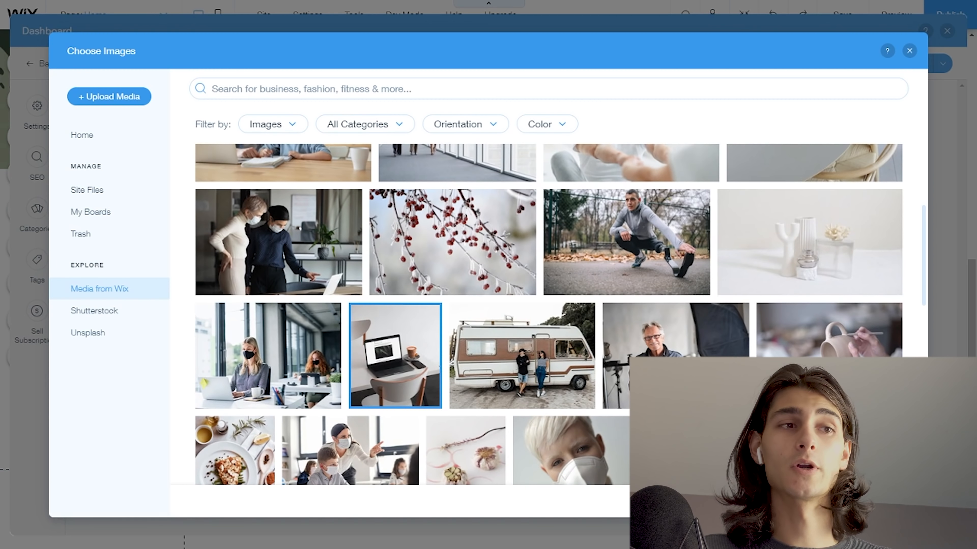
pyautogui.click(876, 501)
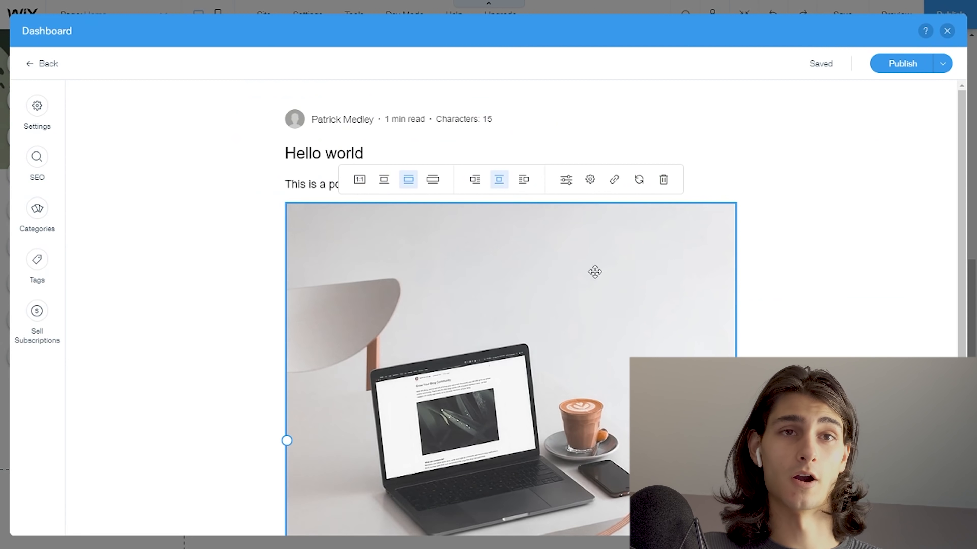
pyautogui.moveTo(816, 64)
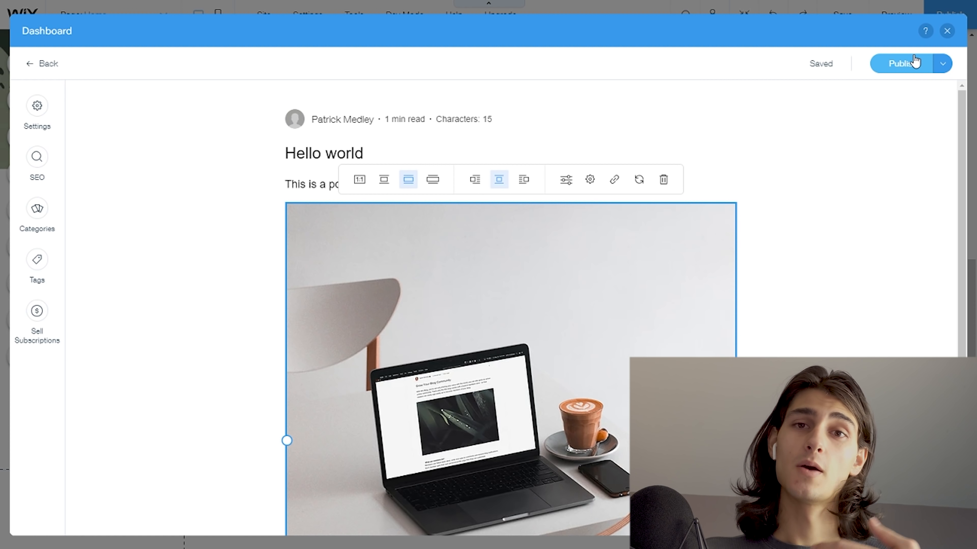
pyautogui.click(905, 73)
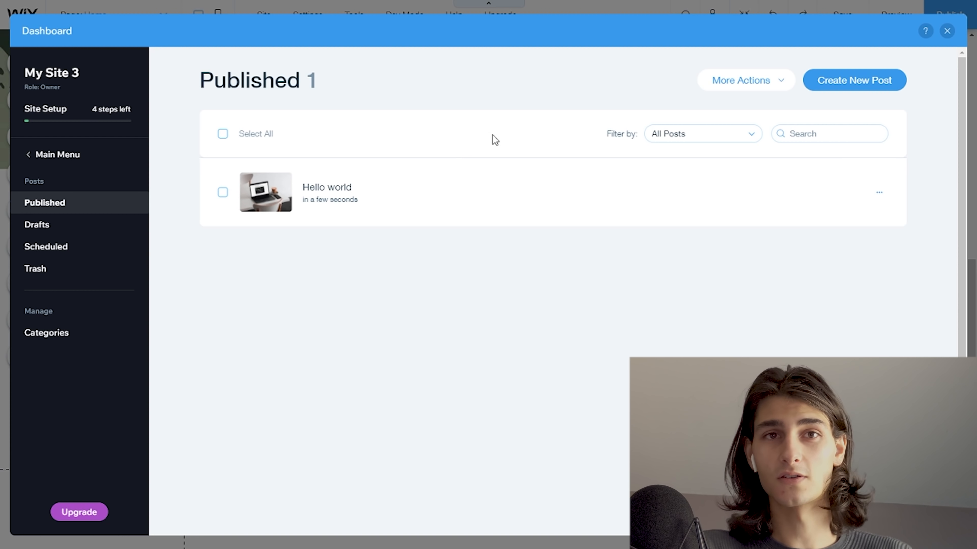
pyautogui.click(948, 33)
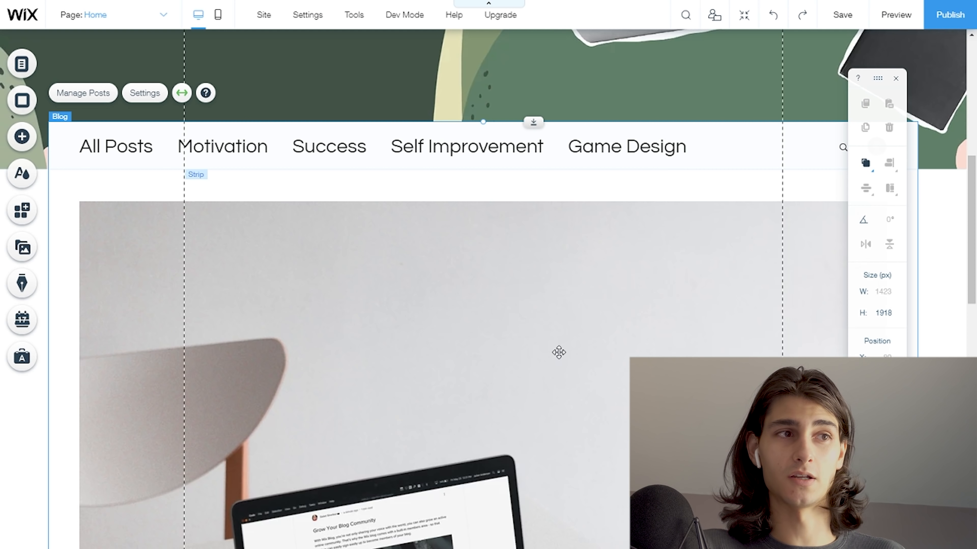
# - Examine the home page in the editor, checking the header, category bar and how the new post appears in the blog feed
pyautogui.scroll(-15, 559, 353)
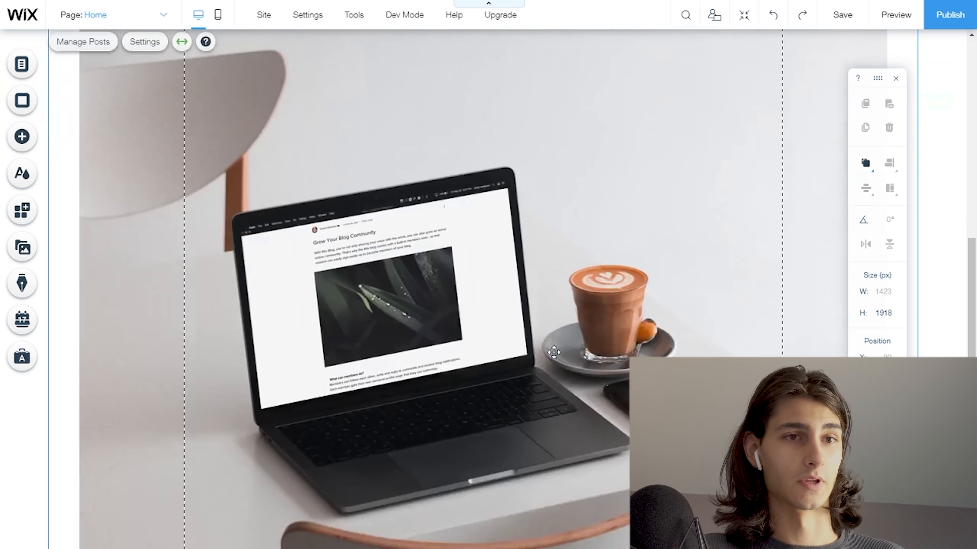
pyautogui.scroll(10, 549, 331)
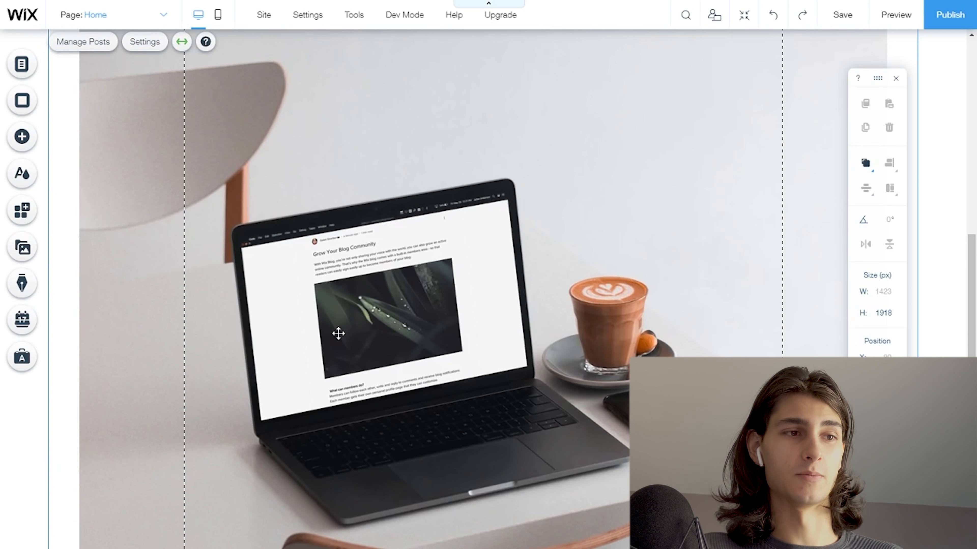
pyautogui.scroll(-10, 321, 305)
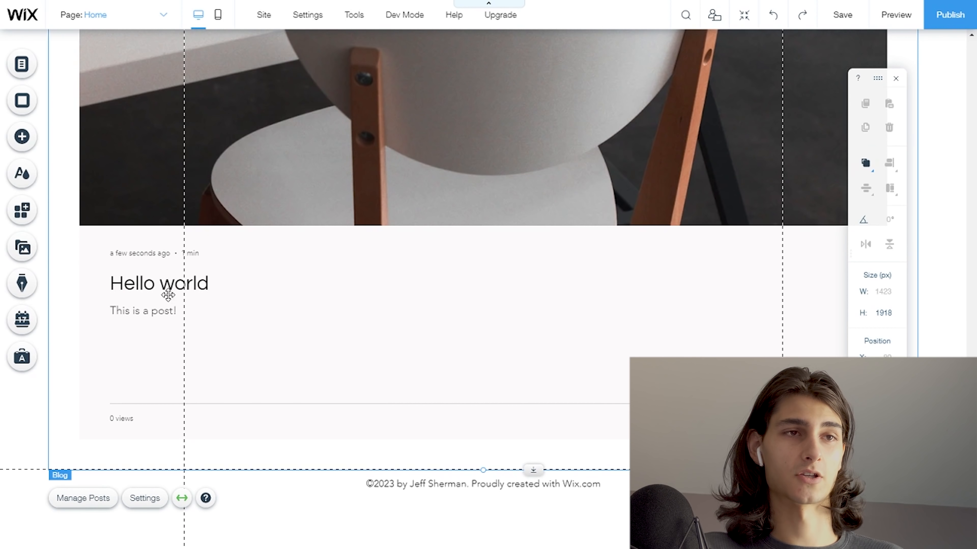
pyautogui.scroll(5, 496, 373)
pyautogui.scroll(10, 503, 369)
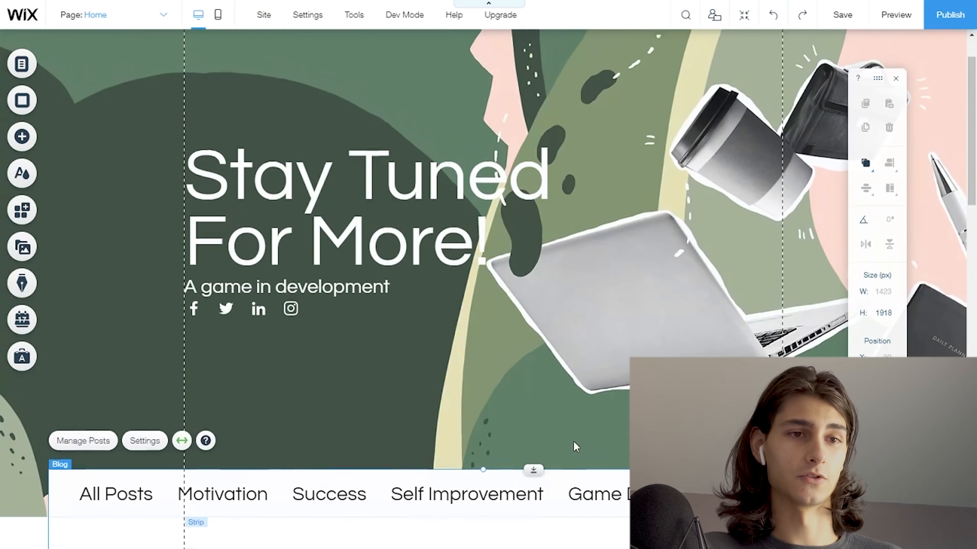
pyautogui.scroll(-3, 594, 347)
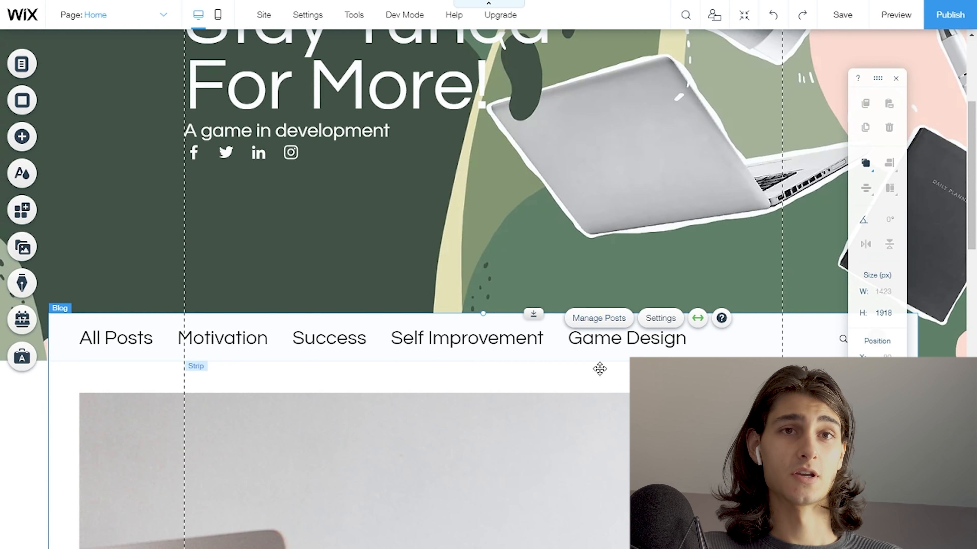
pyautogui.scroll(5, 506, 331)
pyautogui.scroll(-2, 503, 320)
pyautogui.scroll(2, 501, 322)
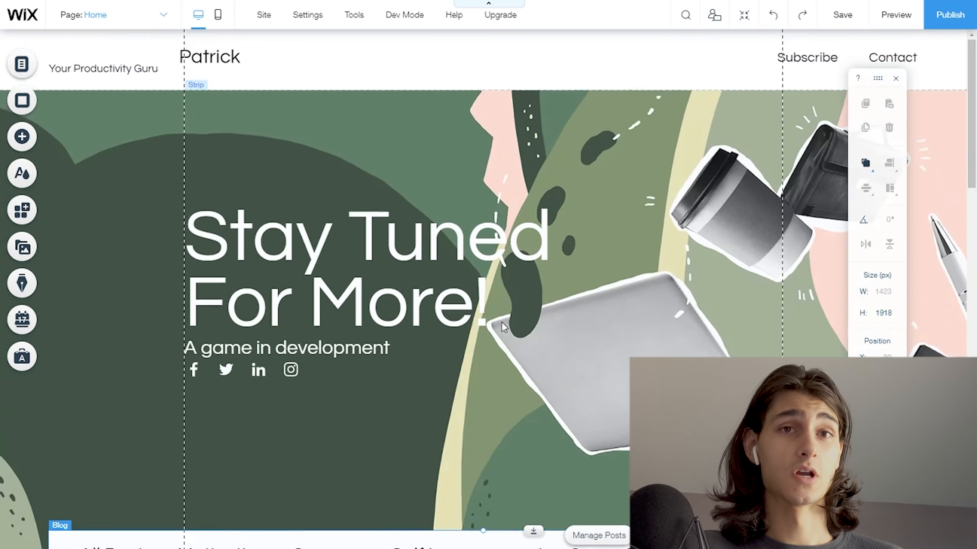
pyautogui.scroll(-10, 500, 322)
pyautogui.scroll(-4, 500, 322)
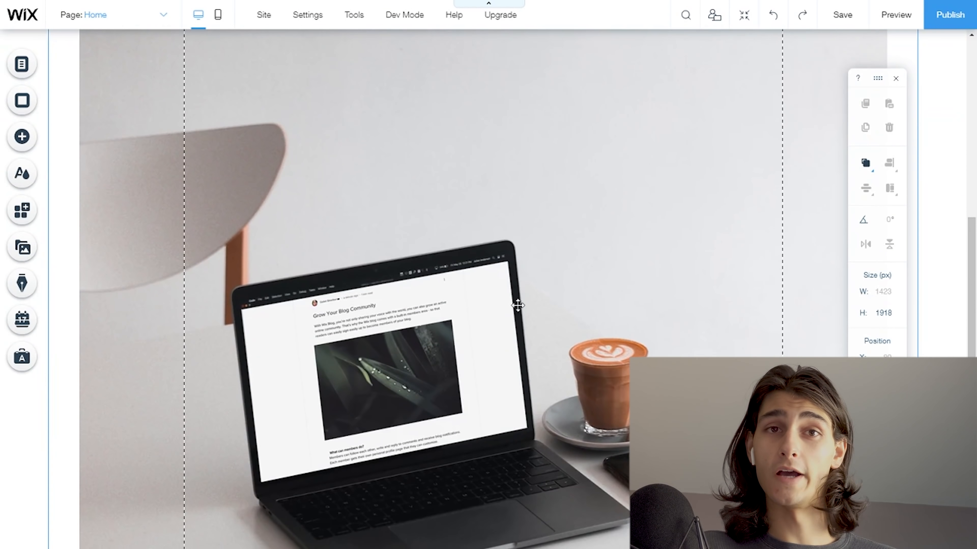
# - Publish the website and open the live site
pyautogui.click(943, 22)
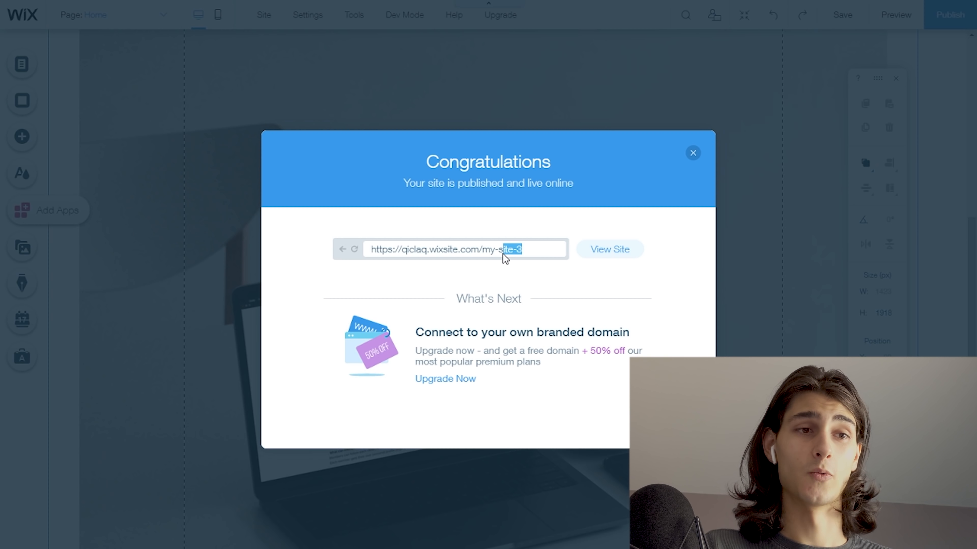
pyautogui.moveTo(503, 253); pyautogui.dragTo(395, 261)
pyautogui.click(600, 253)
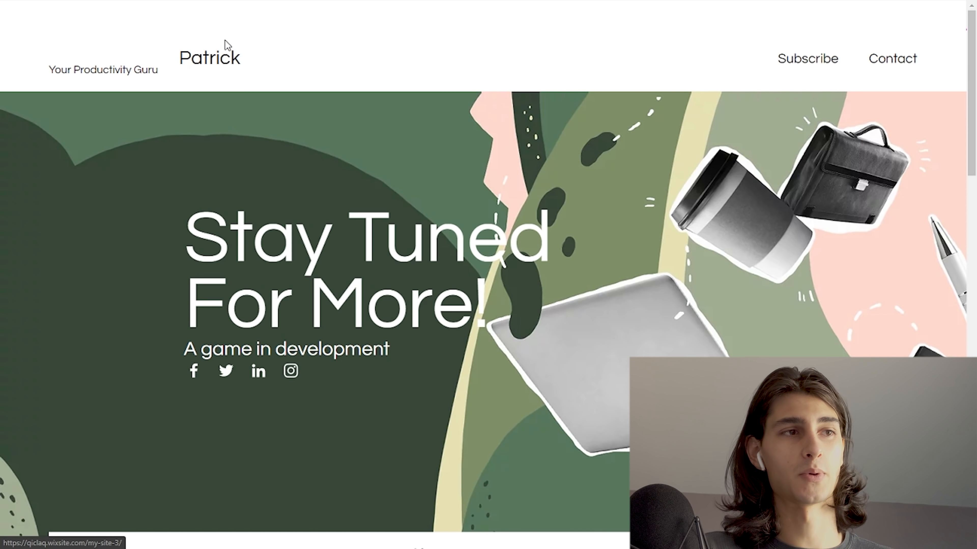
# - Review the blog feed on the live home page and view the posts in the Game Design category
pyautogui.scroll(-10, 383, 216)
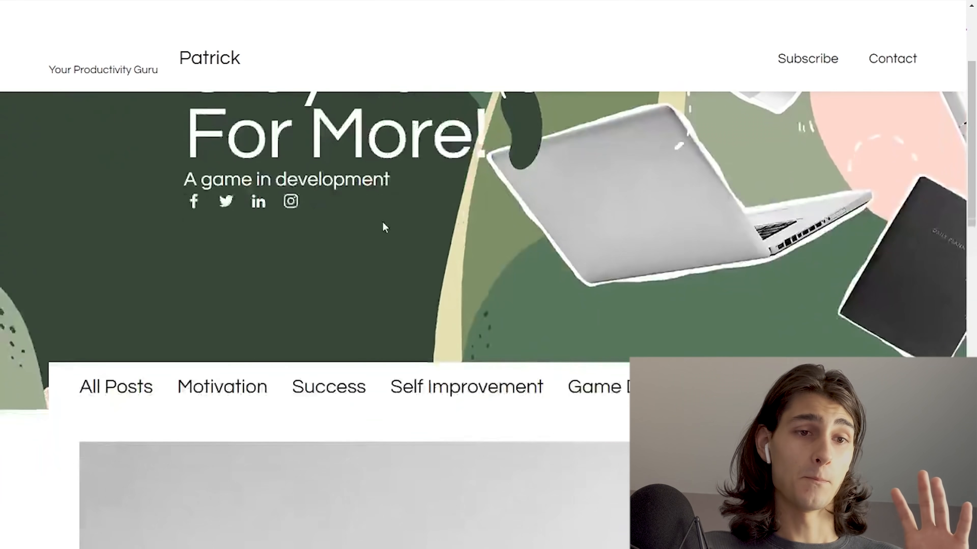
pyautogui.scroll(-3, 477, 248)
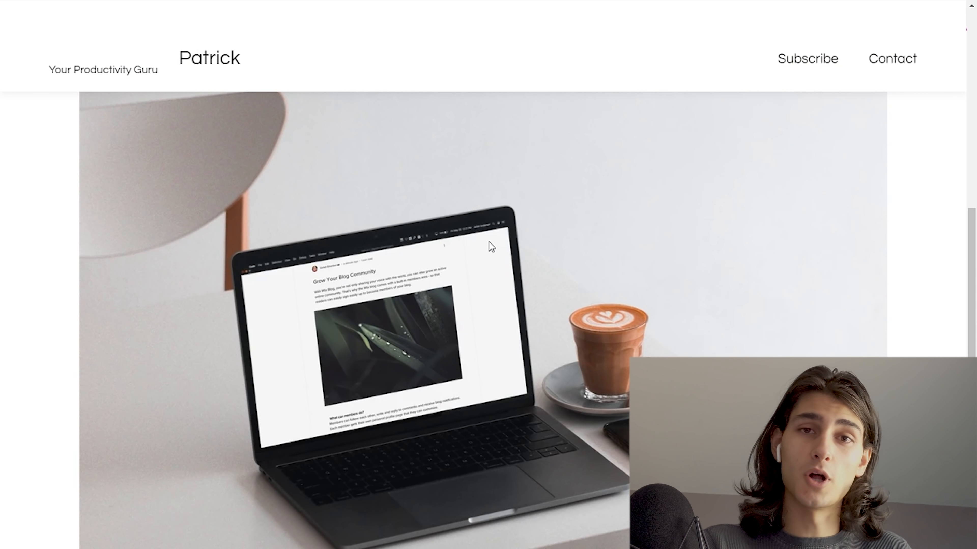
pyautogui.scroll(5, 546, 374)
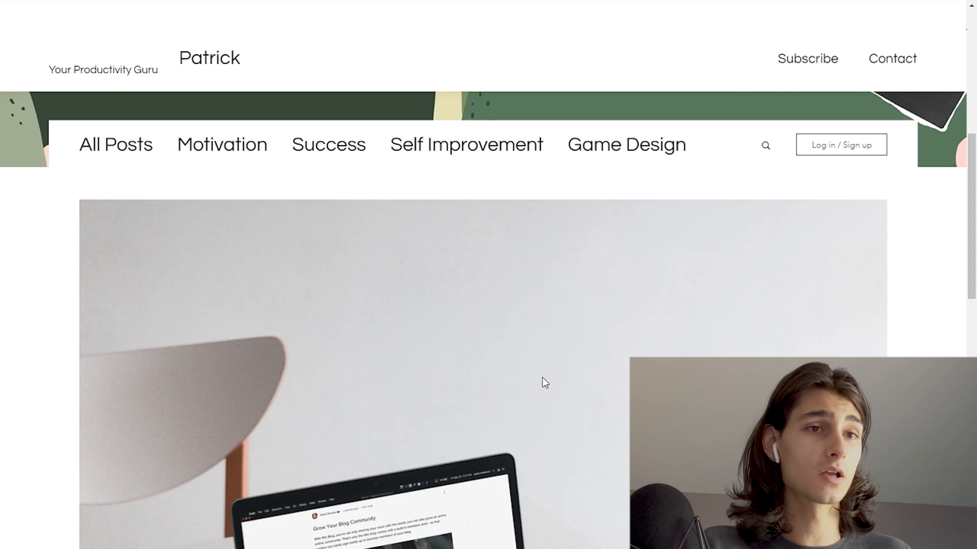
pyautogui.scroll(-9, 362, 373)
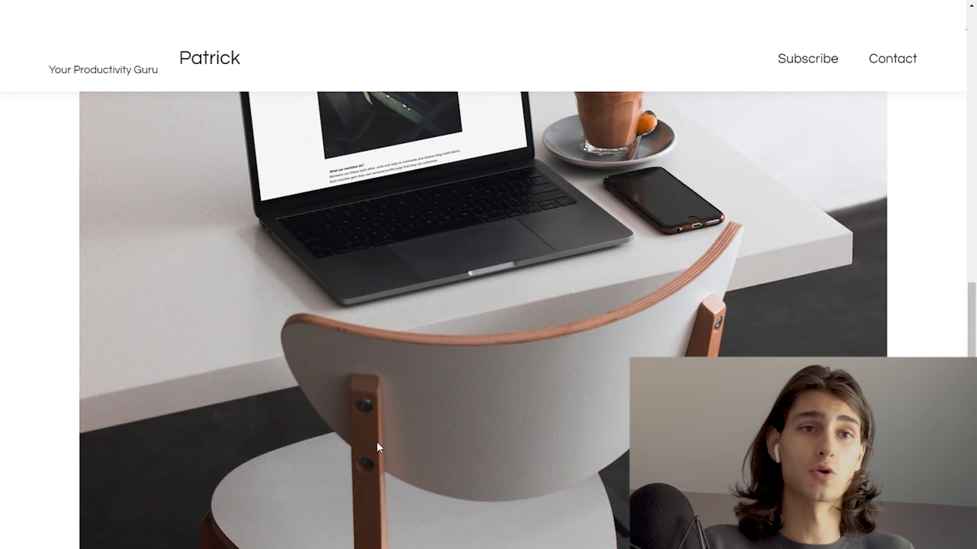
pyautogui.scroll(9, 397, 450)
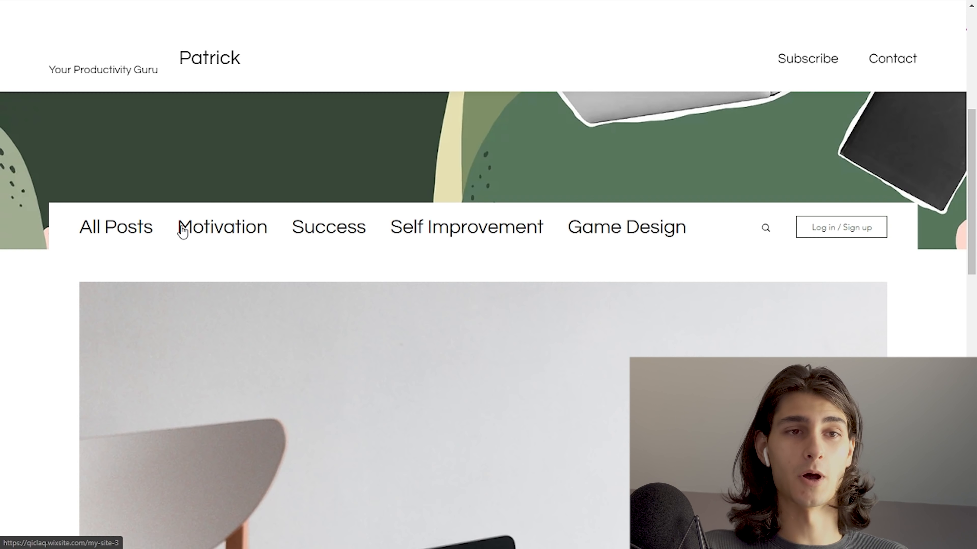
pyautogui.click(618, 231)
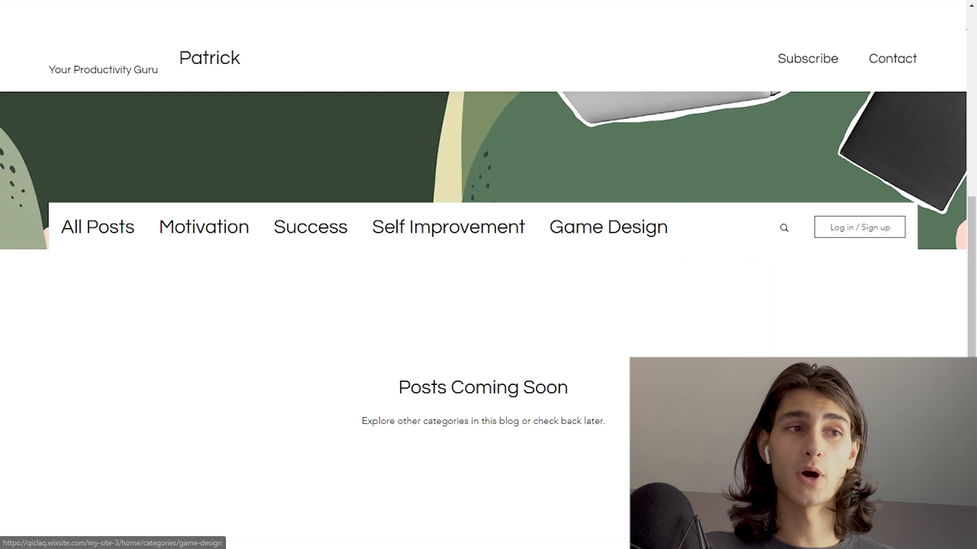
# - Show all posts in the live site's blog feed and look over the post listed there
pyautogui.click(115, 233)
pyautogui.scroll(-10, 157, 262)
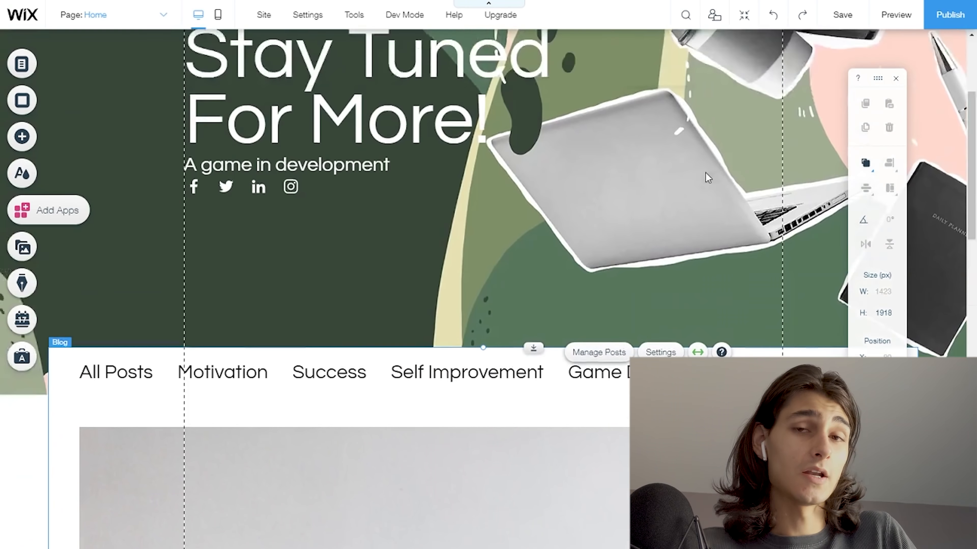
pyautogui.scroll(5, 705, 171)
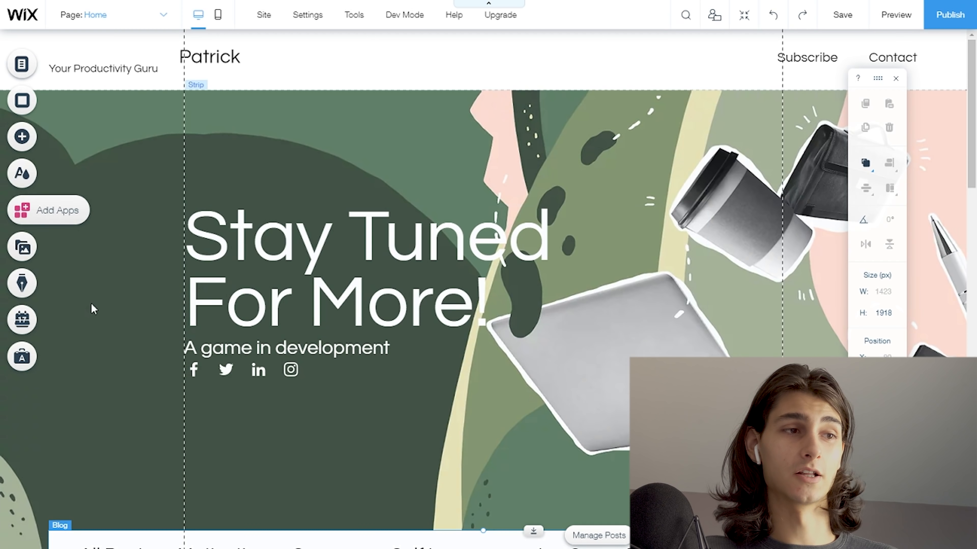
# - In the Wix editor, go to the blog's post management and open the published "Hello world" post for editing
pyautogui.click(21, 289)
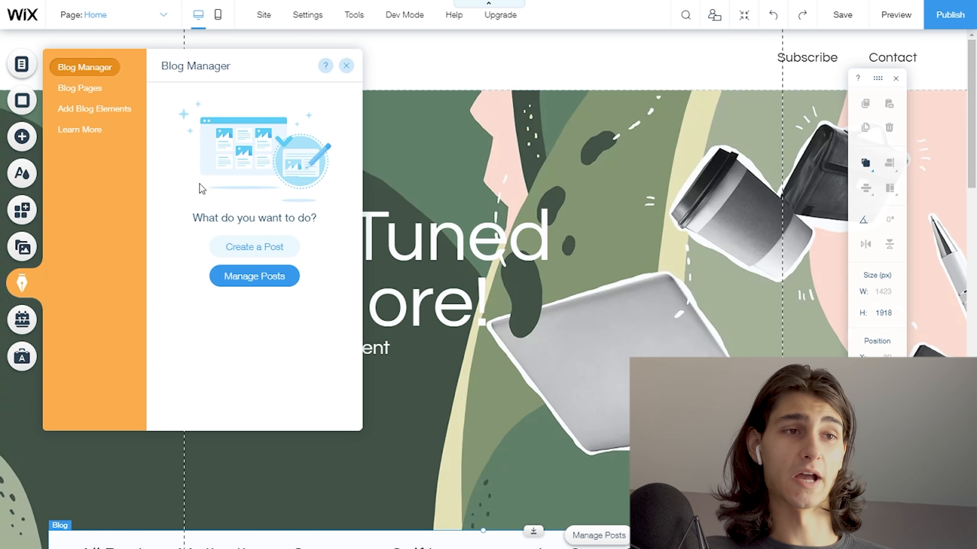
pyautogui.click(248, 284)
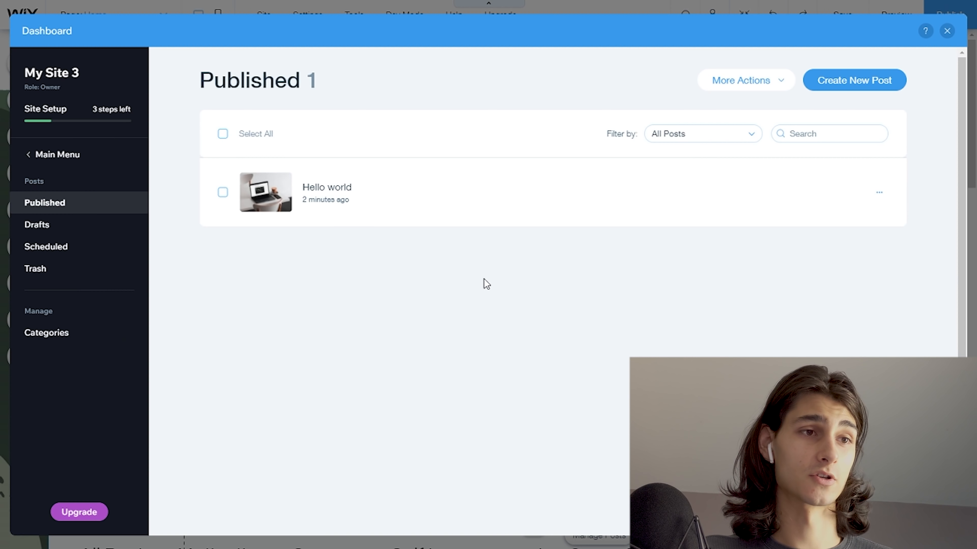
pyautogui.click(838, 192)
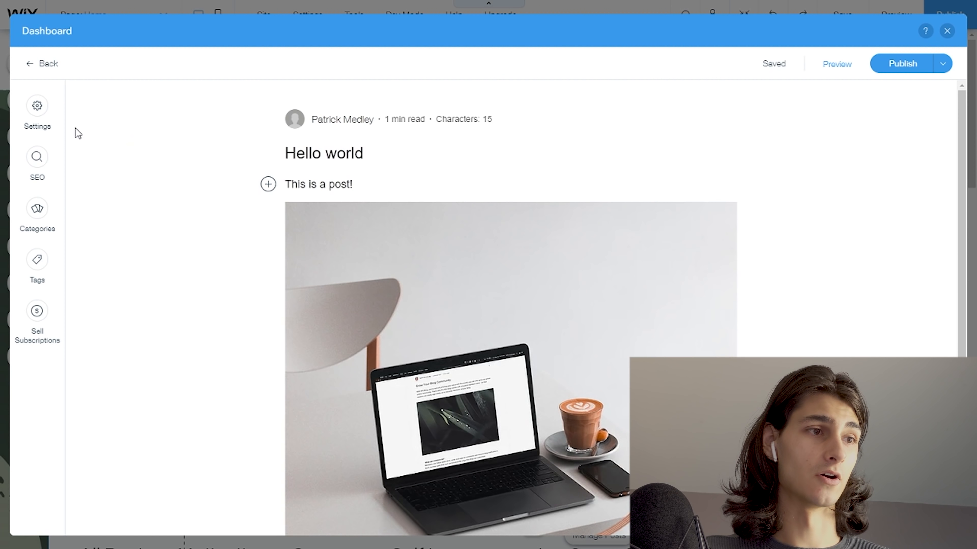
# - Assign the "Hello world" post to the Game Design category and publish the updated post
pyautogui.click(47, 230)
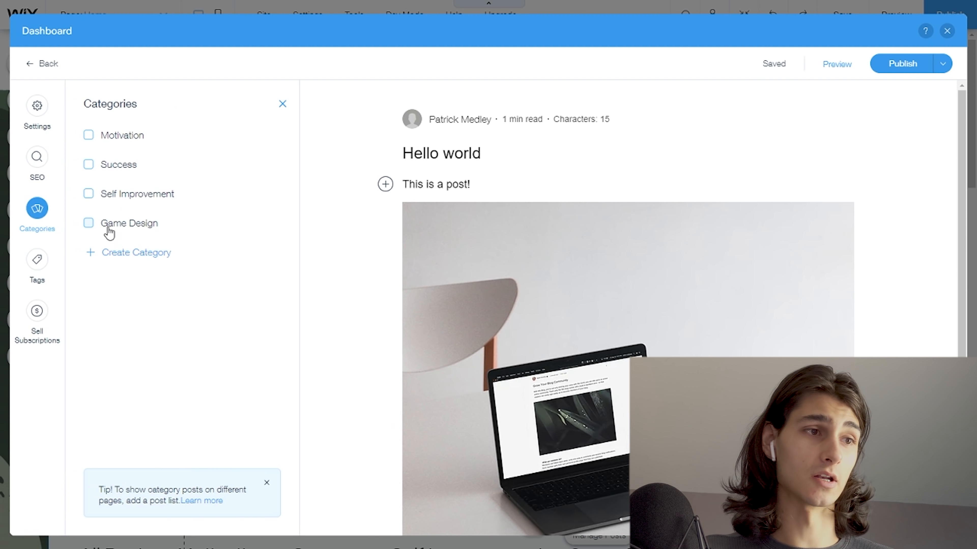
pyautogui.click(90, 226)
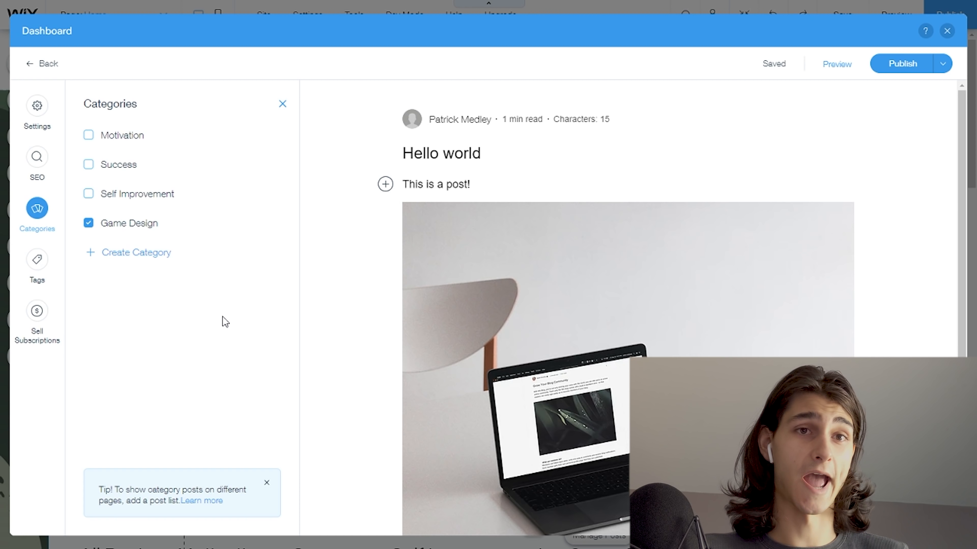
pyautogui.moveTo(752, 68); pyautogui.dragTo(789, 66)
pyautogui.click(780, 85)
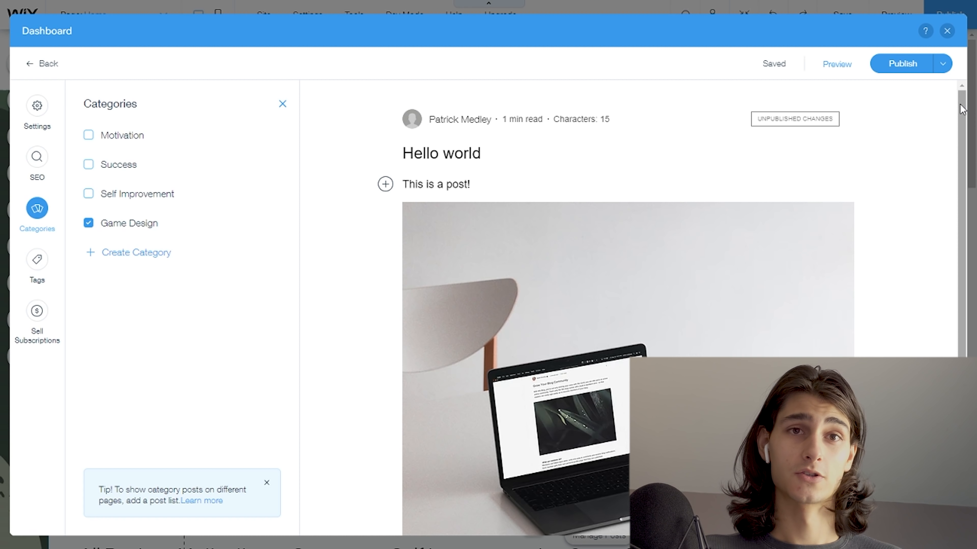
pyautogui.click(910, 73)
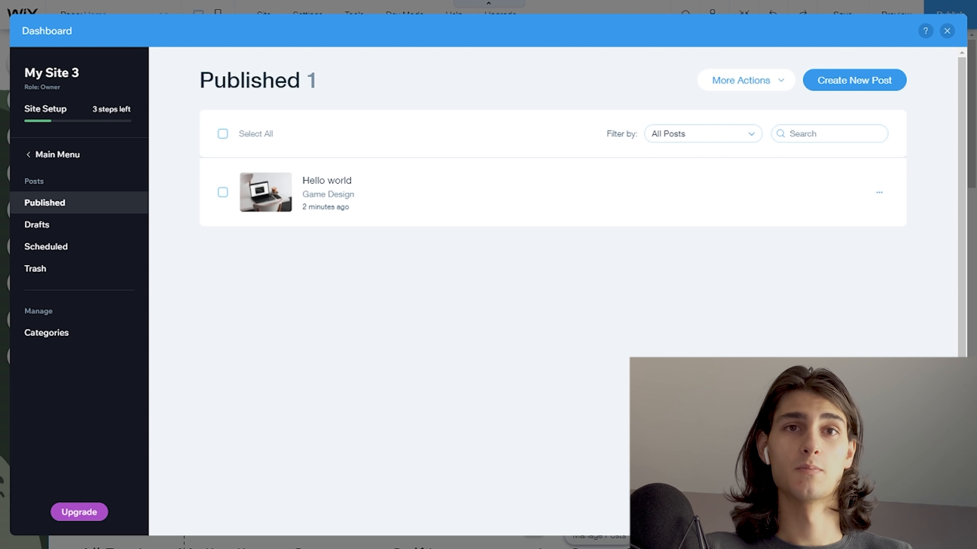
# - Return to the site editor, publish the website again and open the live site
pyautogui.click(947, 31)
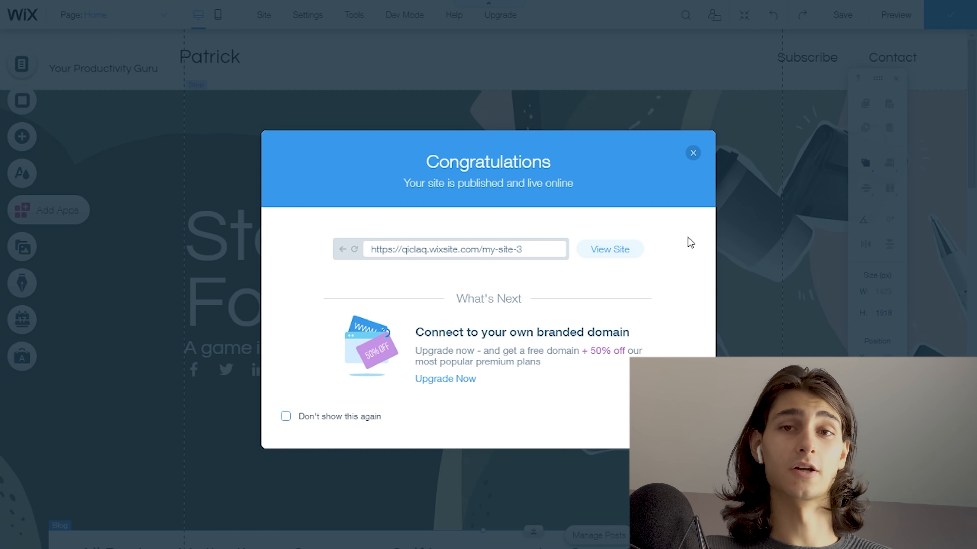
pyautogui.click(610, 248)
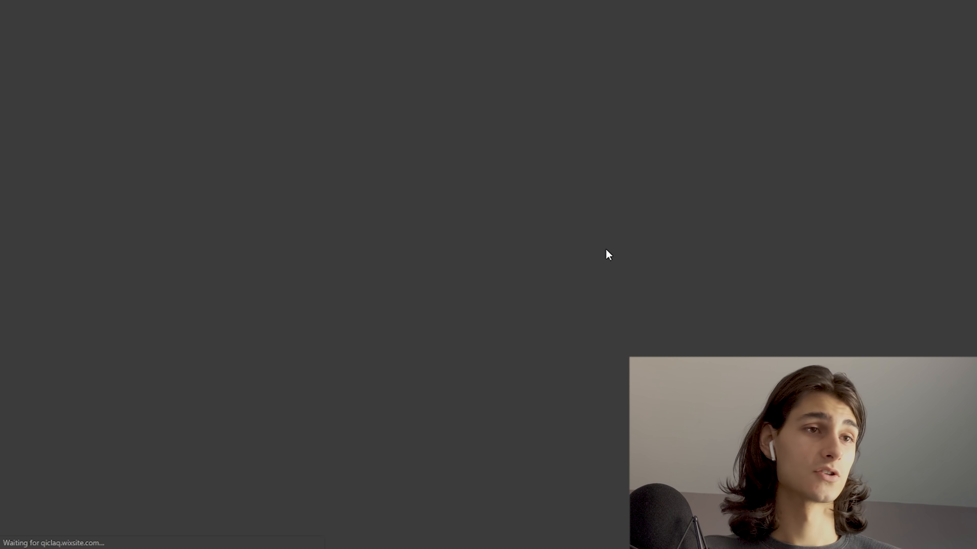
# - Check the posts in the Game Design and Motivation categories on the live site, and return to the full post feed
pyautogui.scroll(-5, 601, 252)
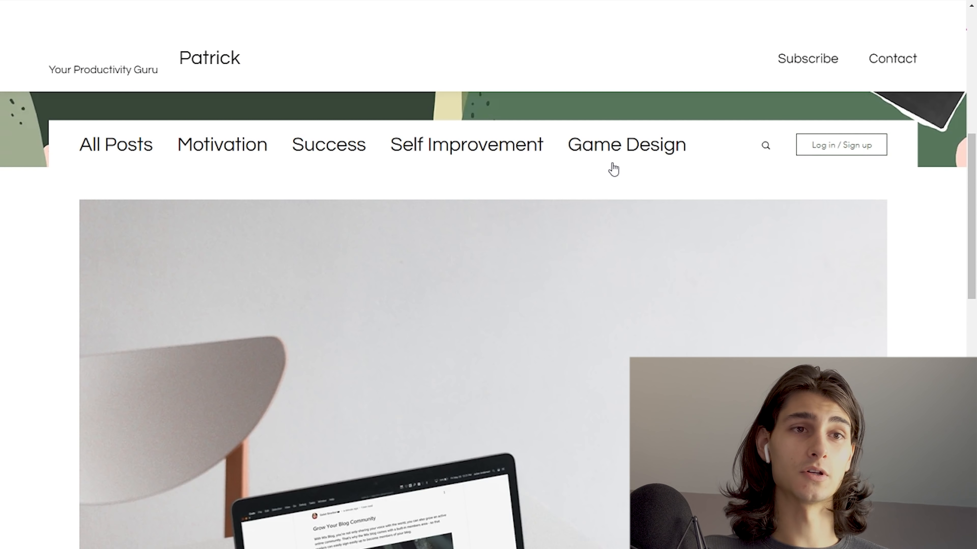
pyautogui.click(632, 146)
pyautogui.scroll(-8, 623, 153)
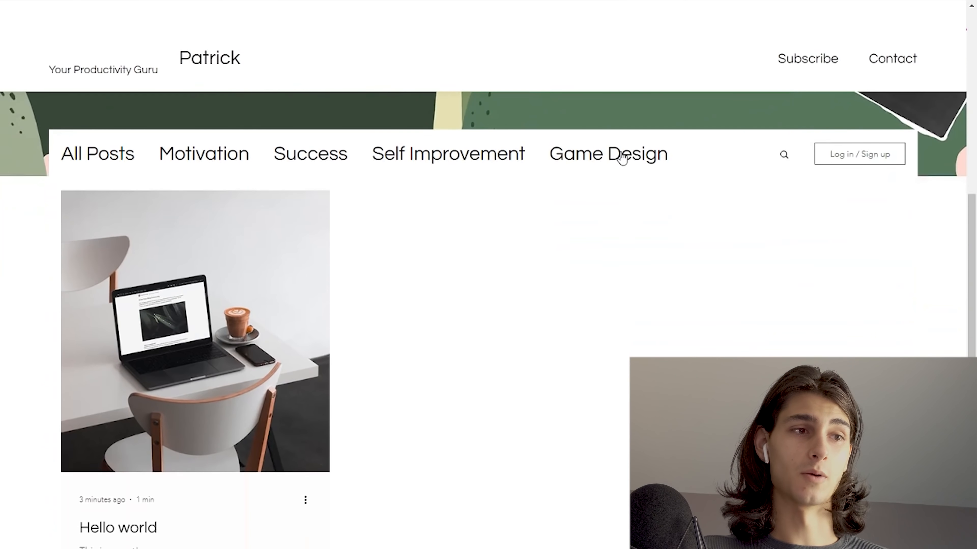
pyautogui.scroll(4, 359, 221)
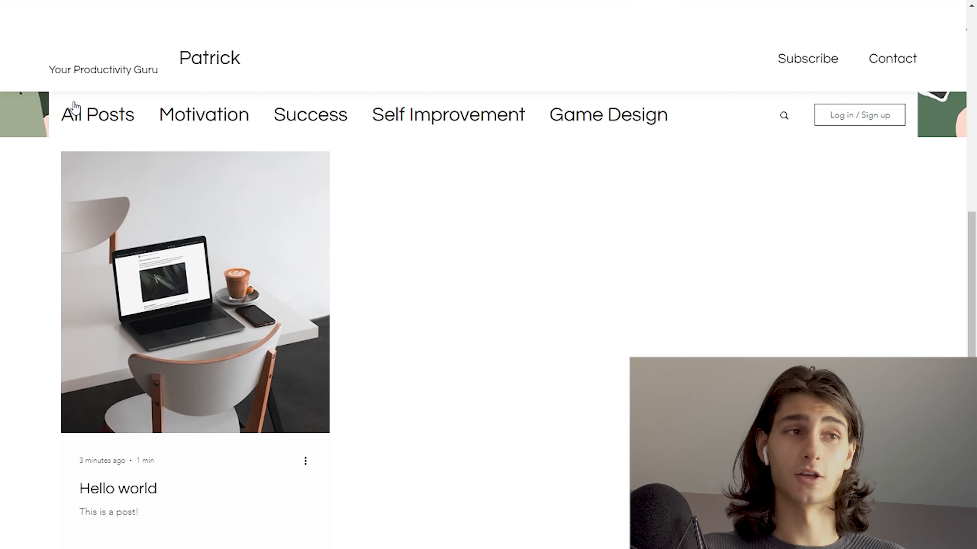
pyautogui.click(197, 115)
pyautogui.scroll(-5, 344, 189)
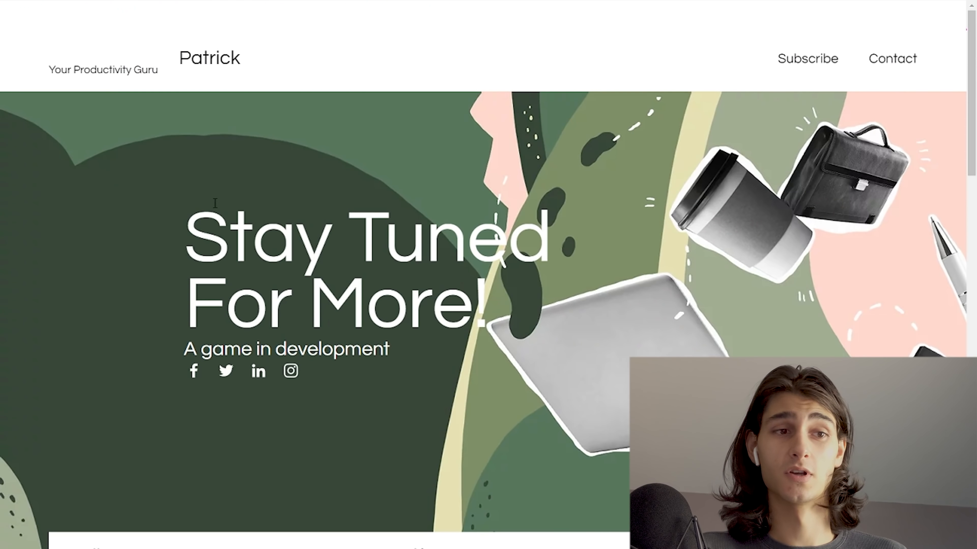
pyautogui.scroll(-10, 255, 212)
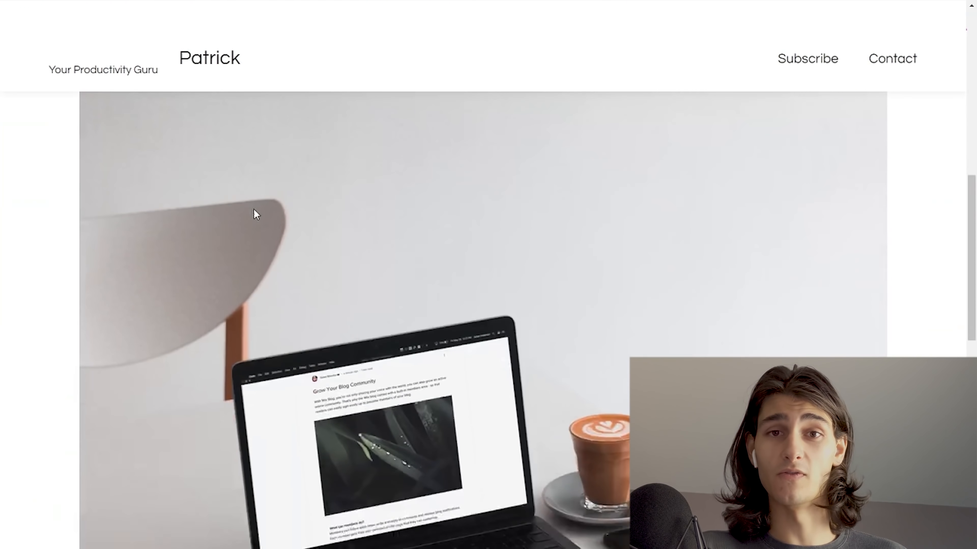